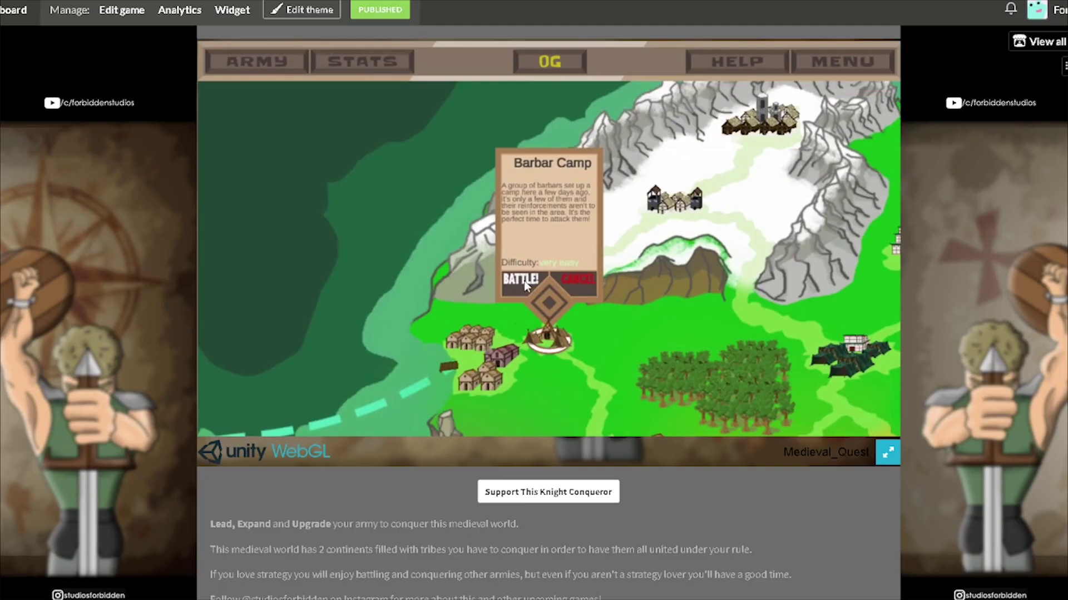
Step: Start the battle against the Barbar Camp
click(520, 279)
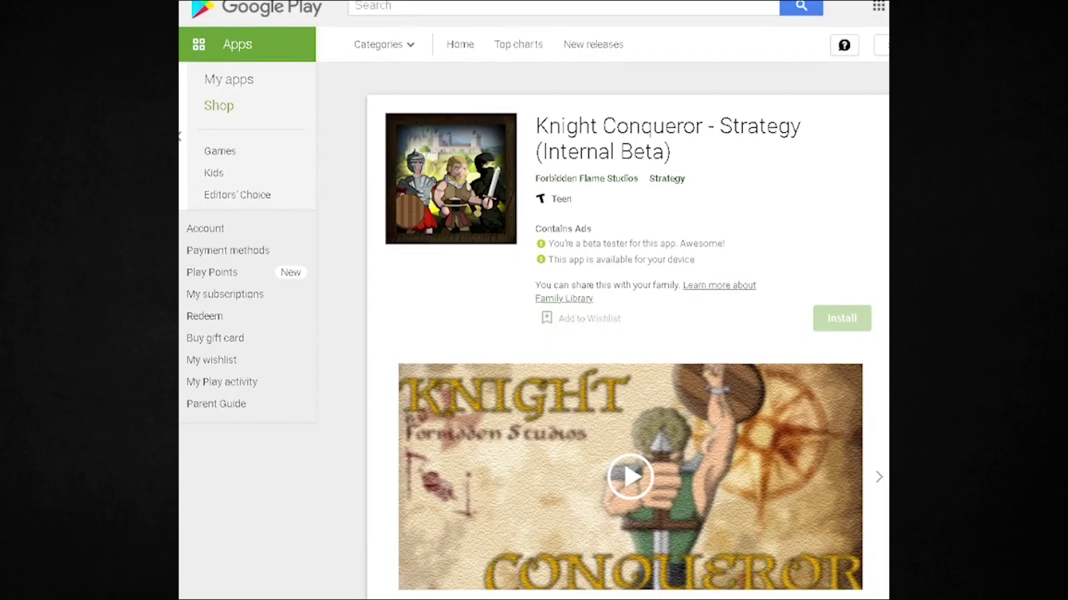
Step: Look through the Google Play listing of Knight Conqueror - Strategy
scroll(605, 239, down, 3)
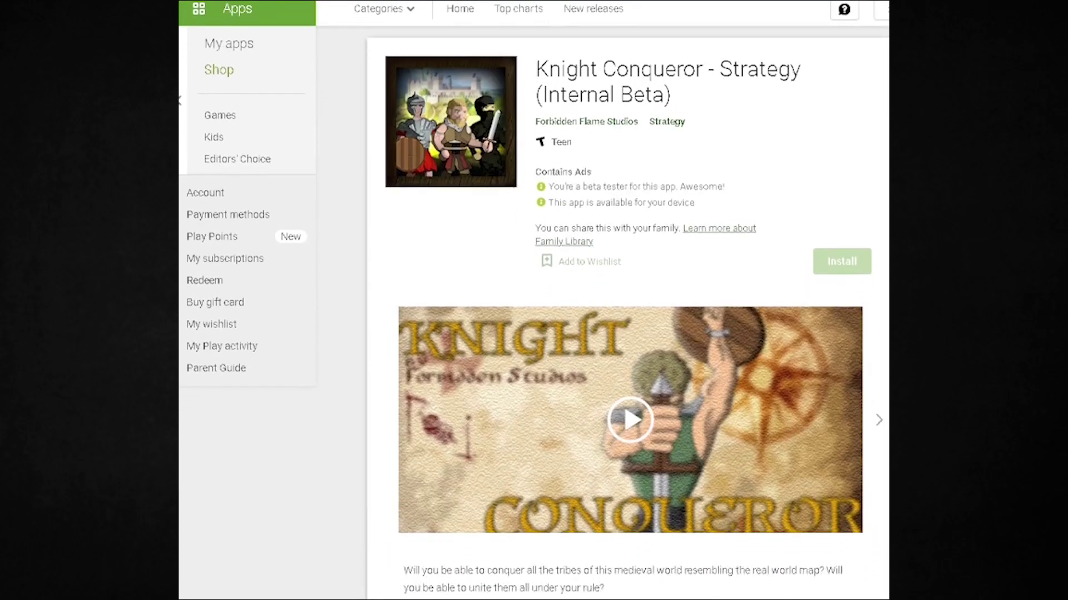
scroll(624, 312, down, 3)
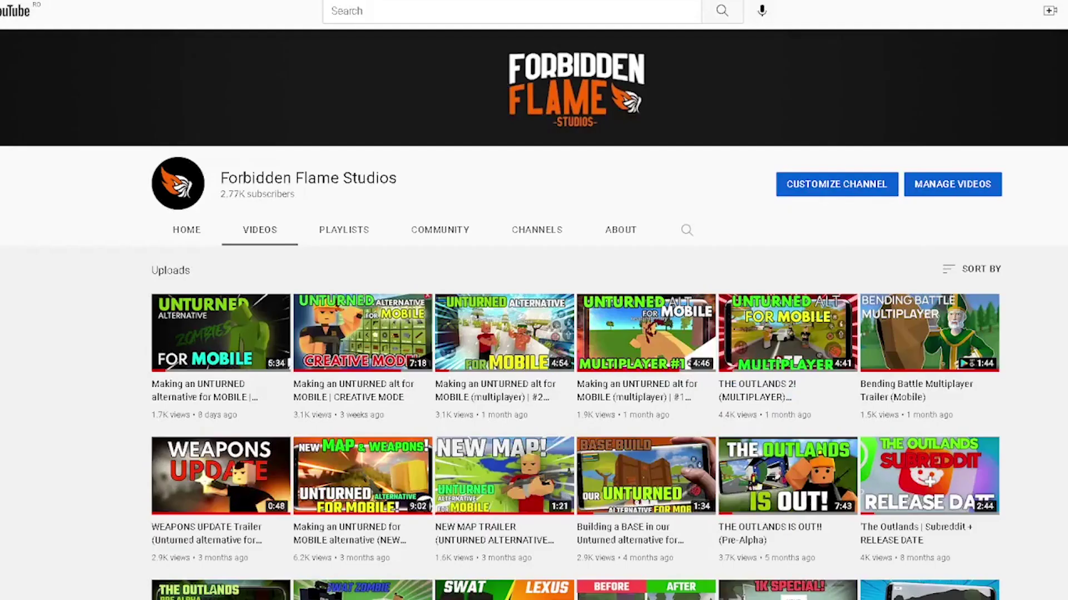
Step: Find the Knight Conqueror Trailer among the uploads of the Forbidden Flame Studios YouTube channel and open it
scroll(534, 311, down, 4)
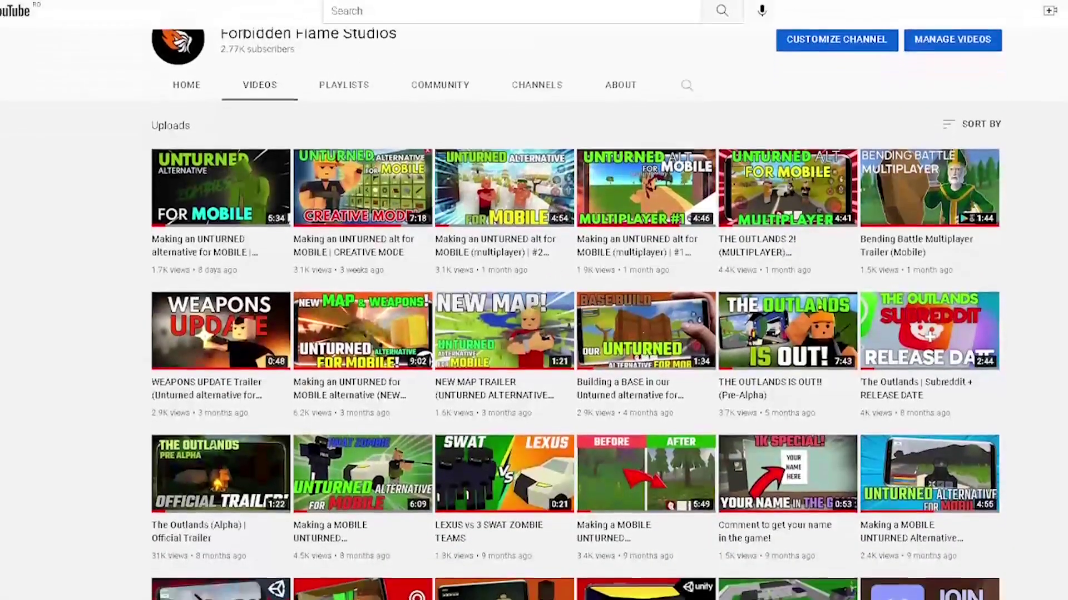
scroll(533, 312, down, 3)
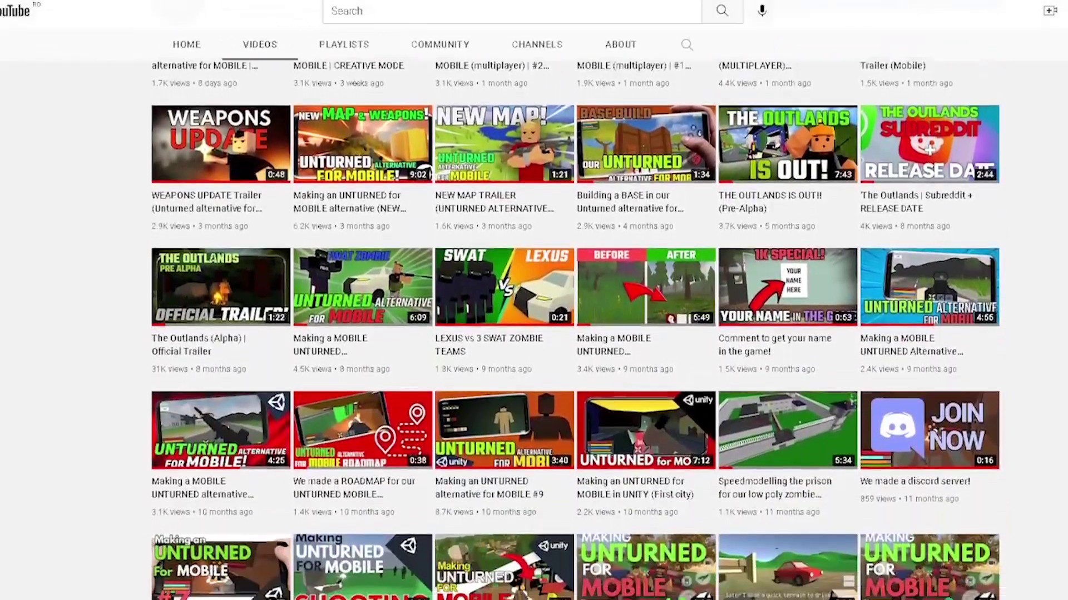
scroll(534, 311, down, 3)
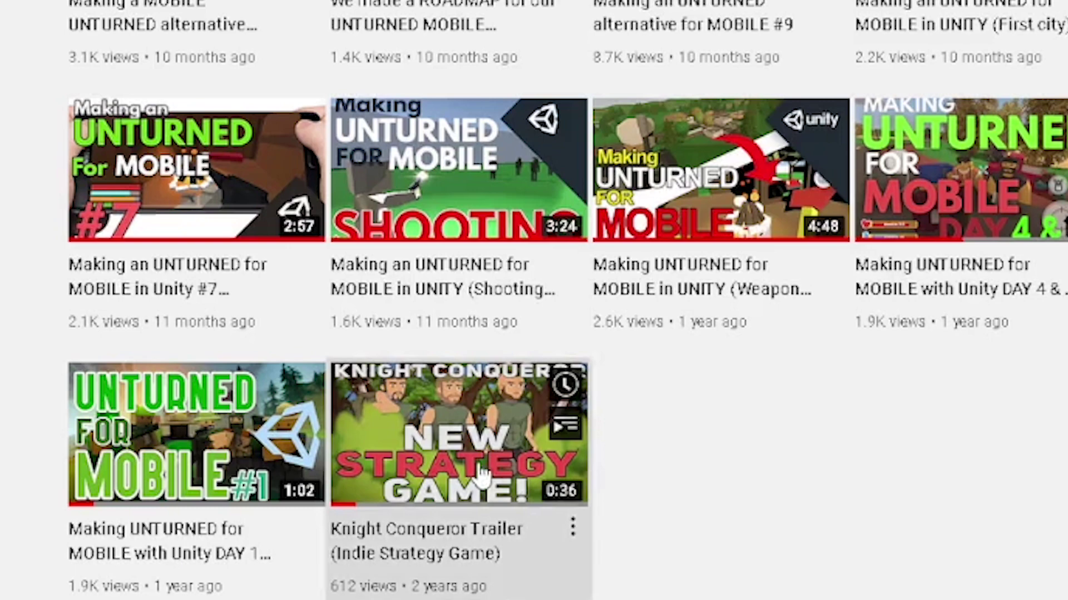
click(481, 475)
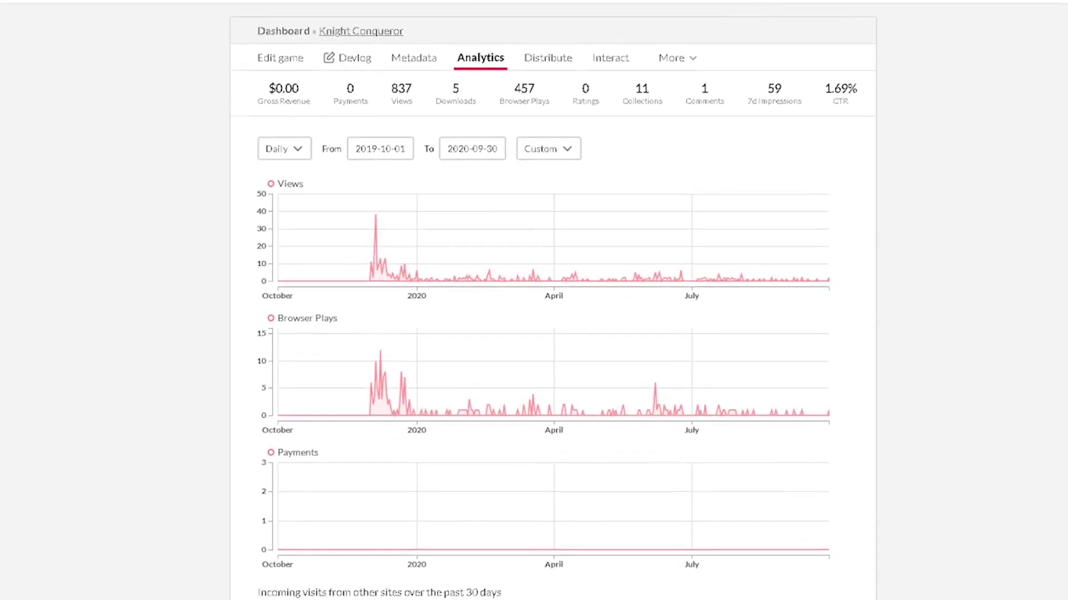
Step: Review the Knight Conqueror analytics charts on the game's dashboard
scroll(534, 300, down, 3)
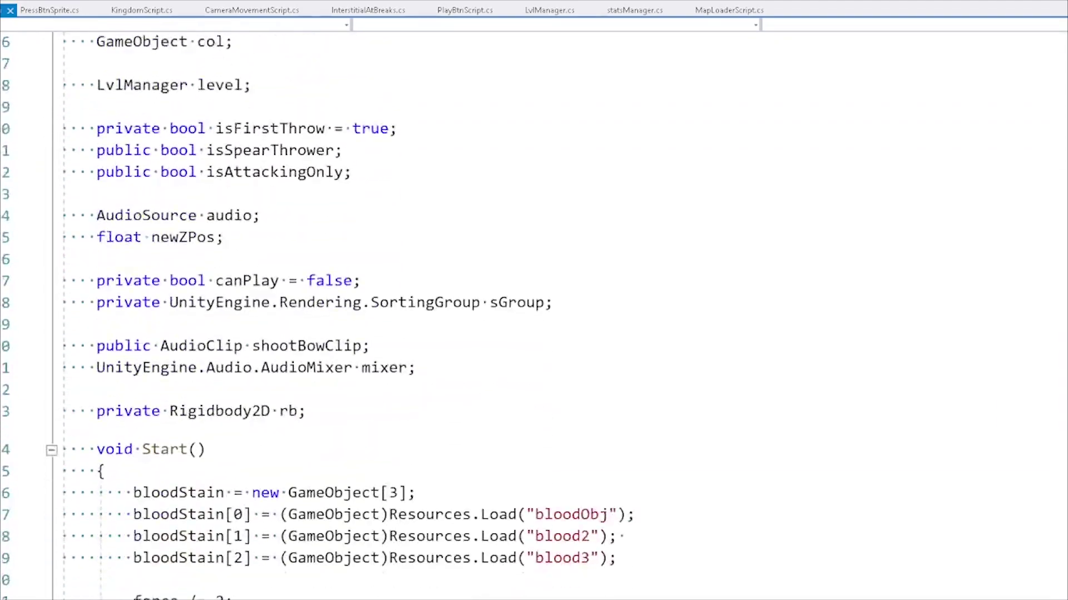
Step: Read through the NpcScript code in the code editor, from the variable declarations to the ShootBow archer attack coroutine
scroll(533, 312, down, 15)
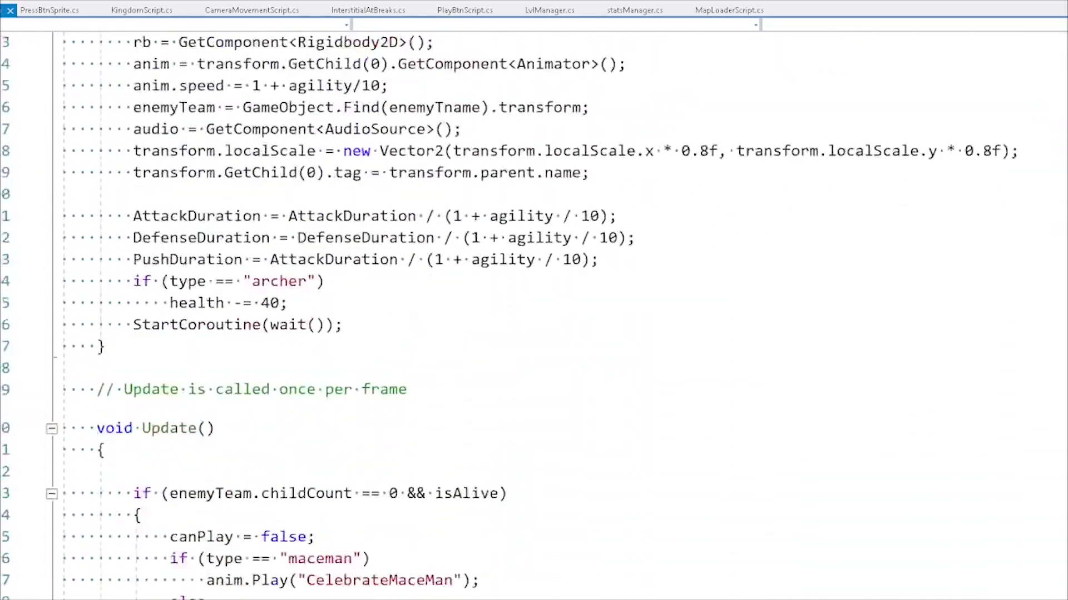
scroll(534, 312, down, 3)
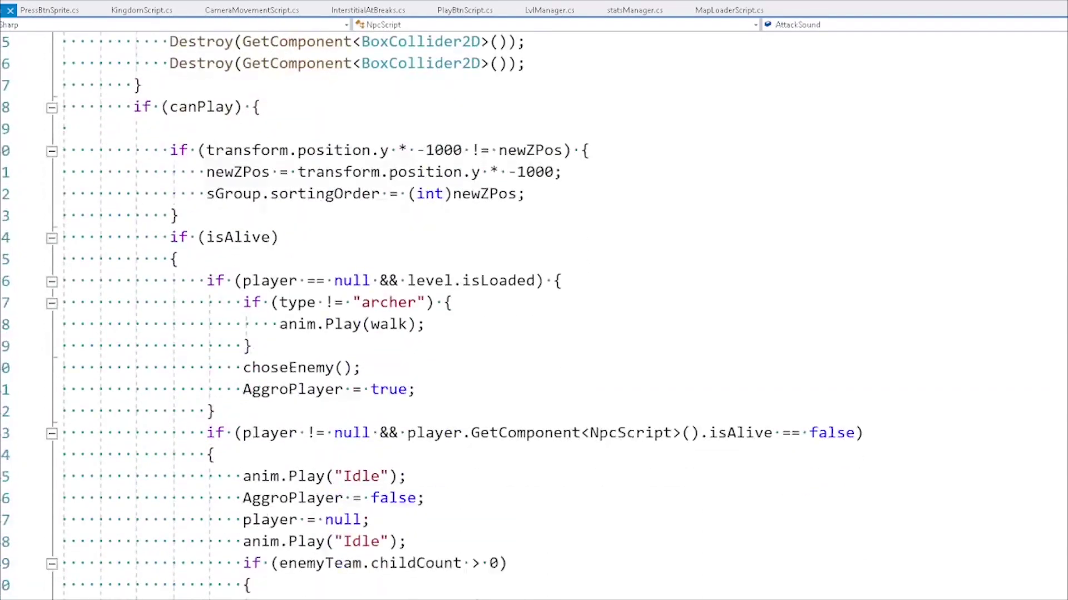
scroll(534, 312, down, 7)
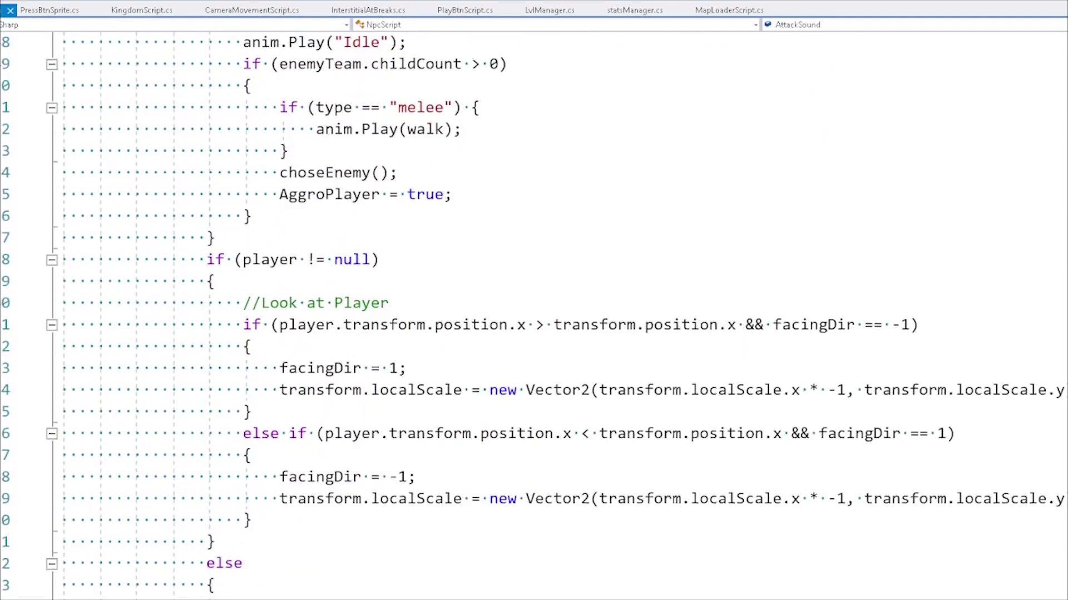
scroll(534, 311, down, 12)
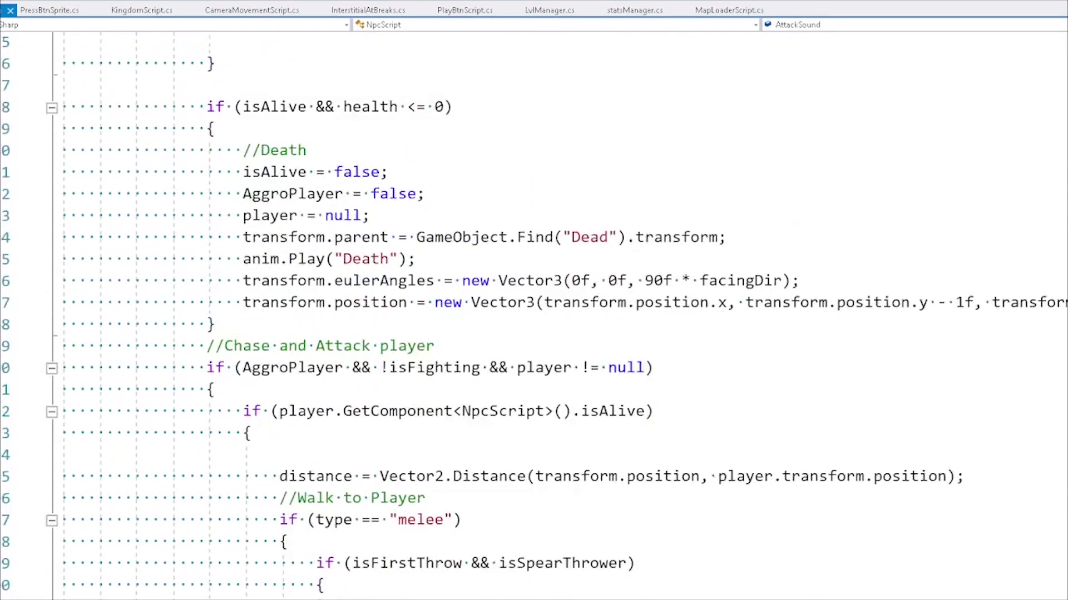
scroll(534, 312, down, 12)
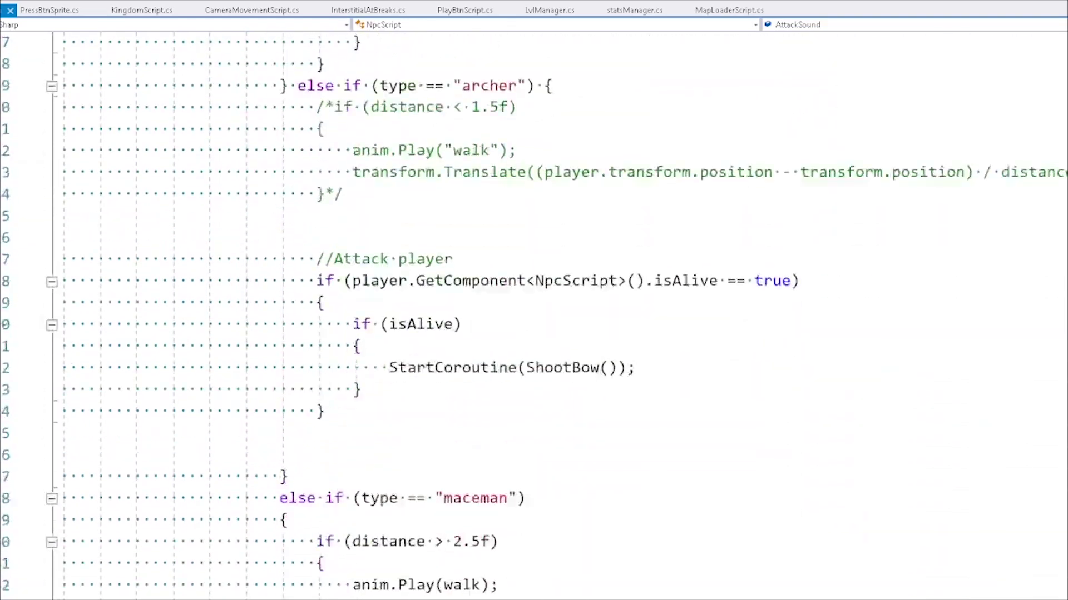
scroll(533, 312, down, 12)
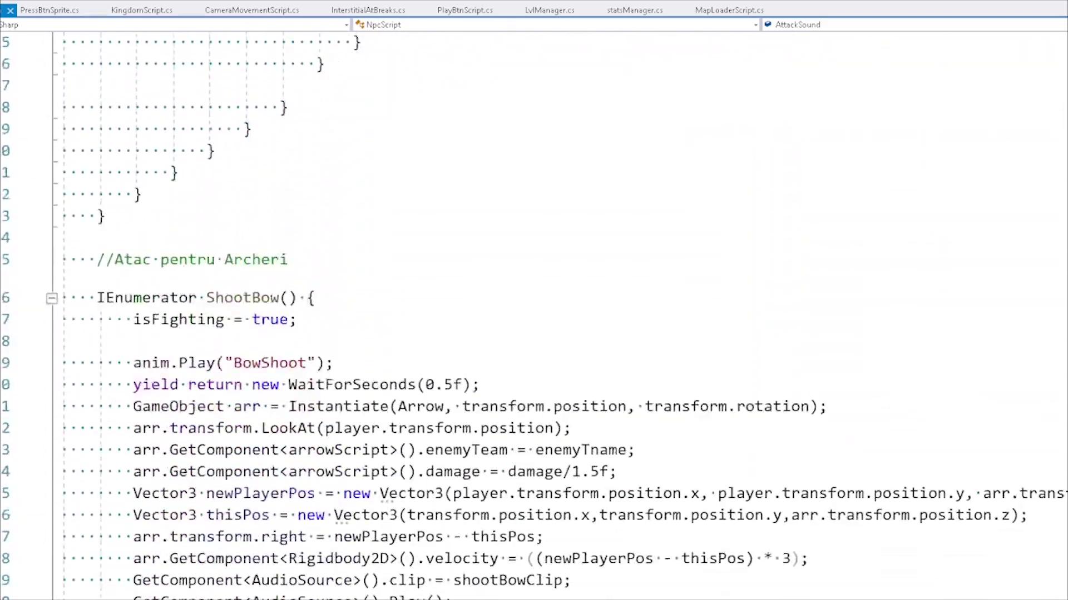
scroll(534, 312, down, 9)
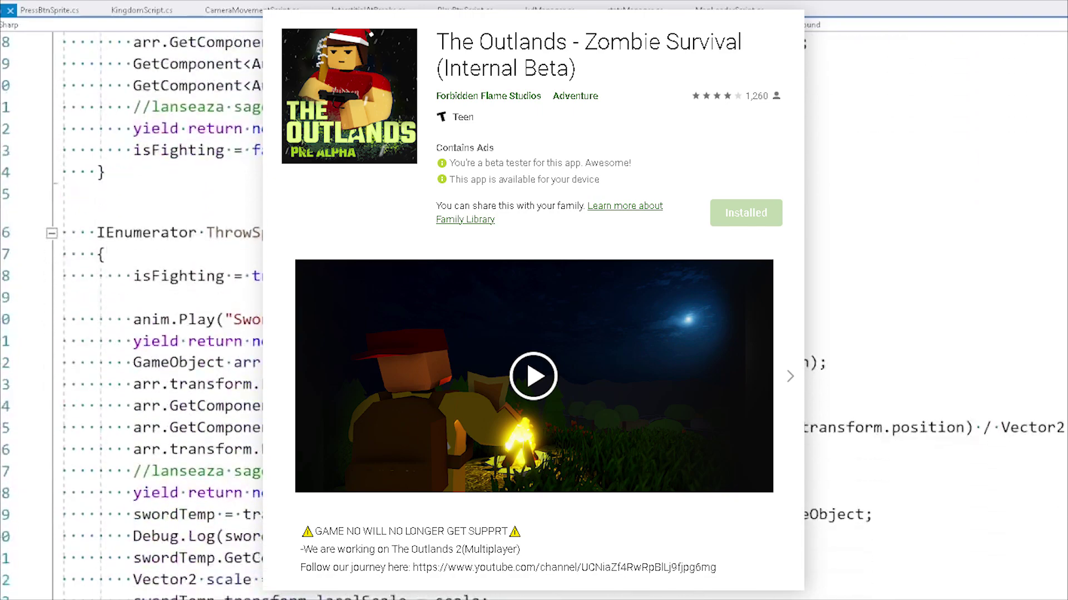
scroll(533, 311, down, 3)
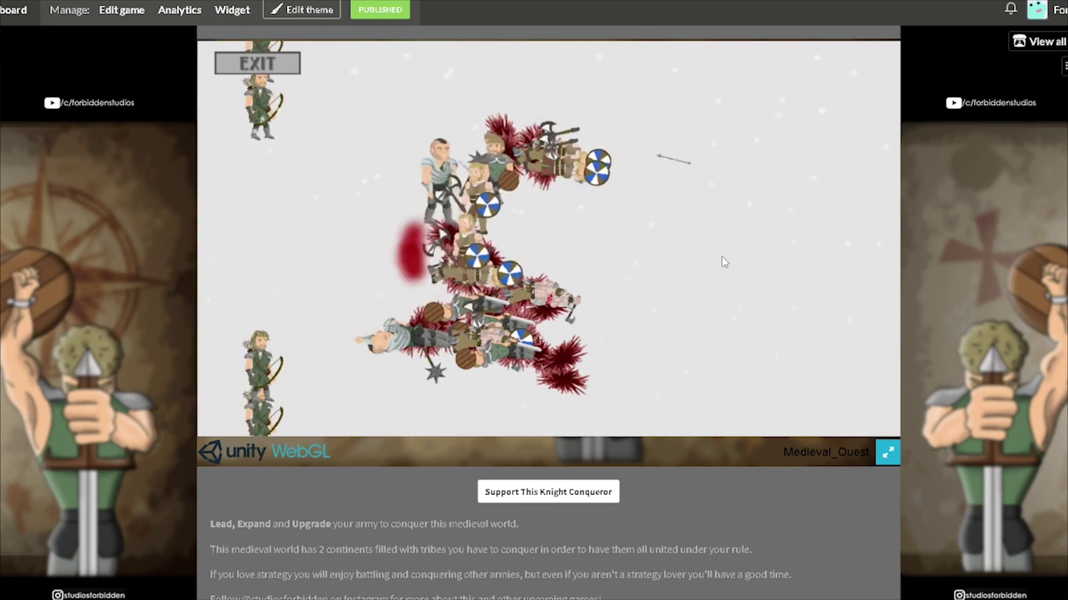
Step: Recruit an Archer for 75G into the empty slot in the army's fourth row and open the soldier stats
drag(504, 299, 559, 301)
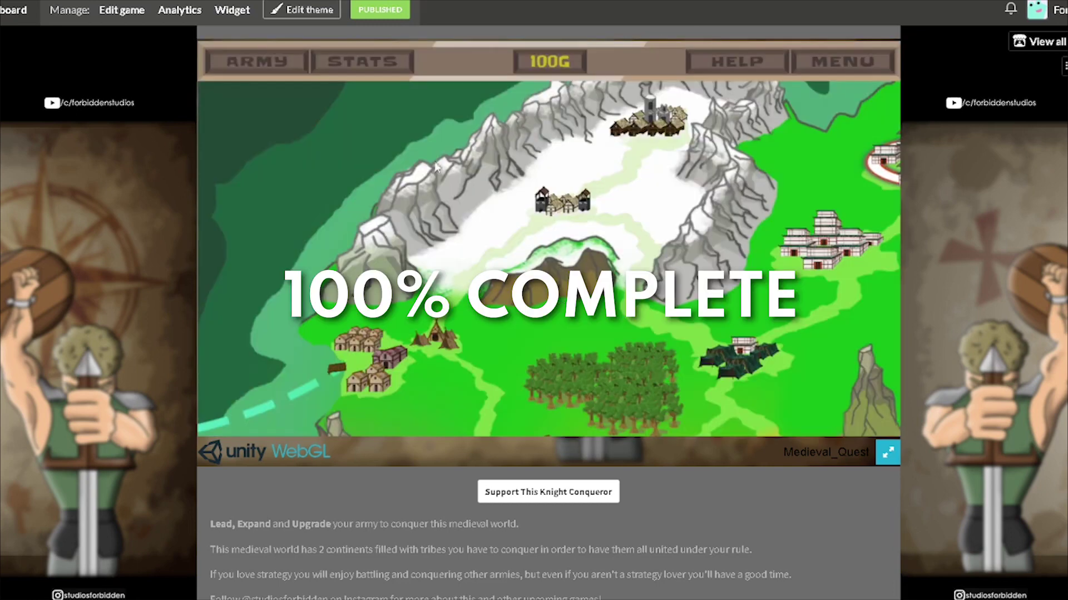
click(278, 70)
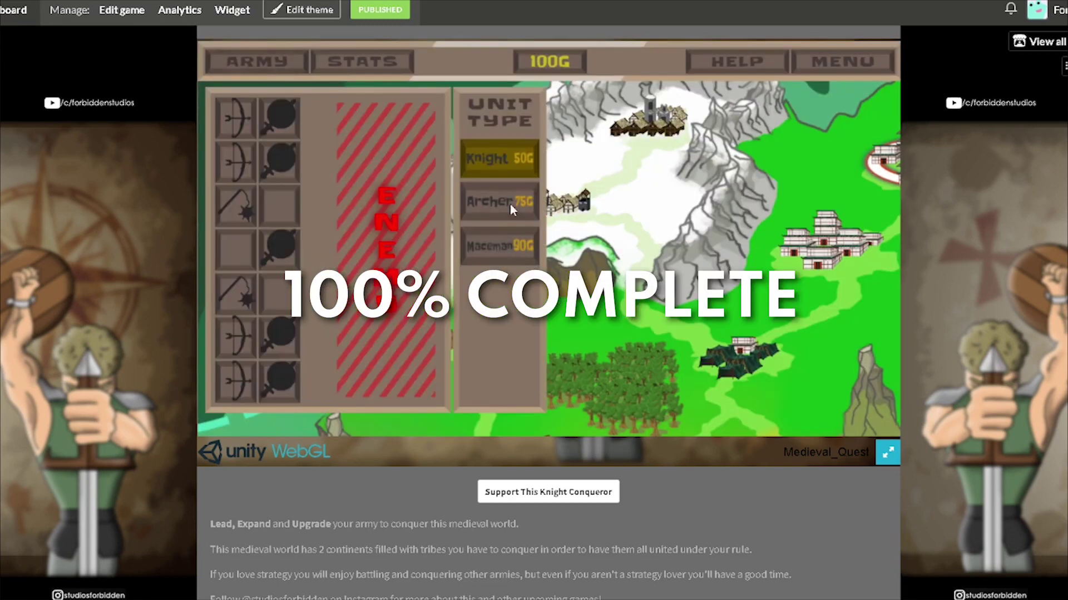
click(230, 245)
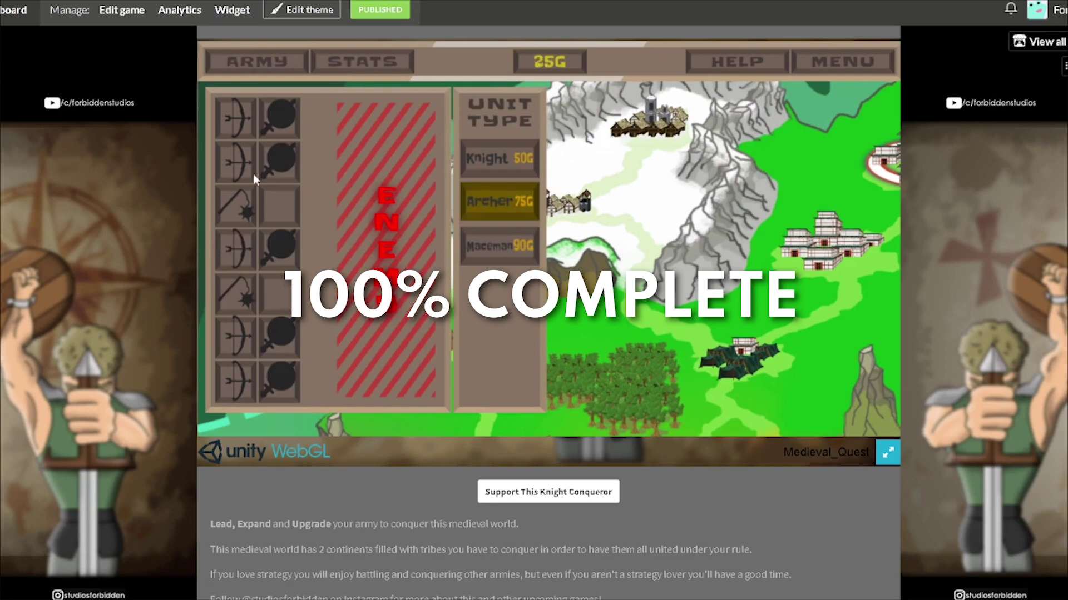
click(361, 61)
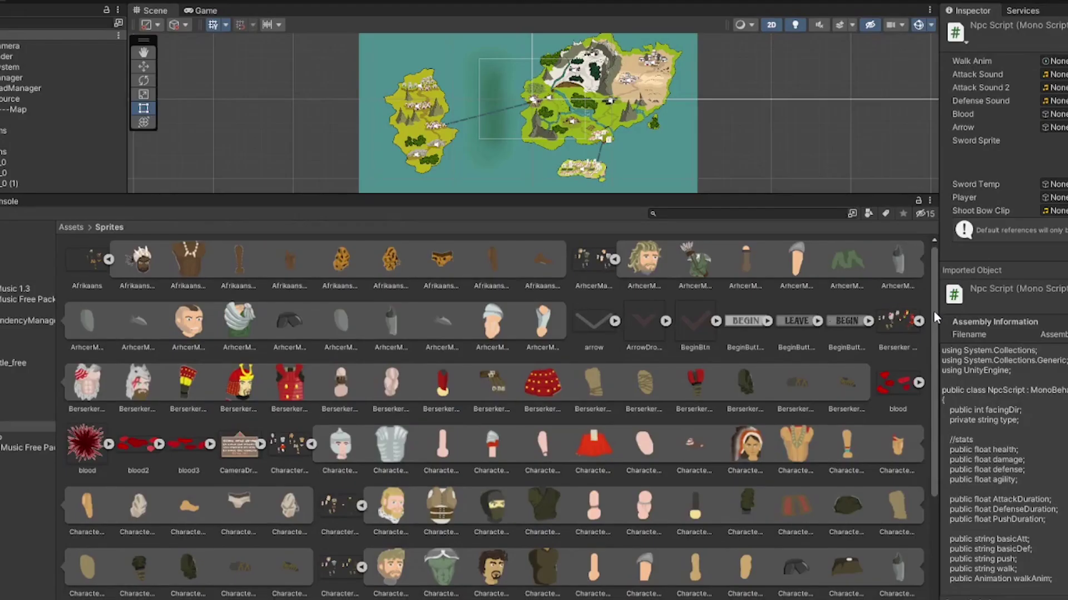
Step: Browse the character sprites in the project's Sprites folder in the Unity editor
drag(933, 315, 934, 359)
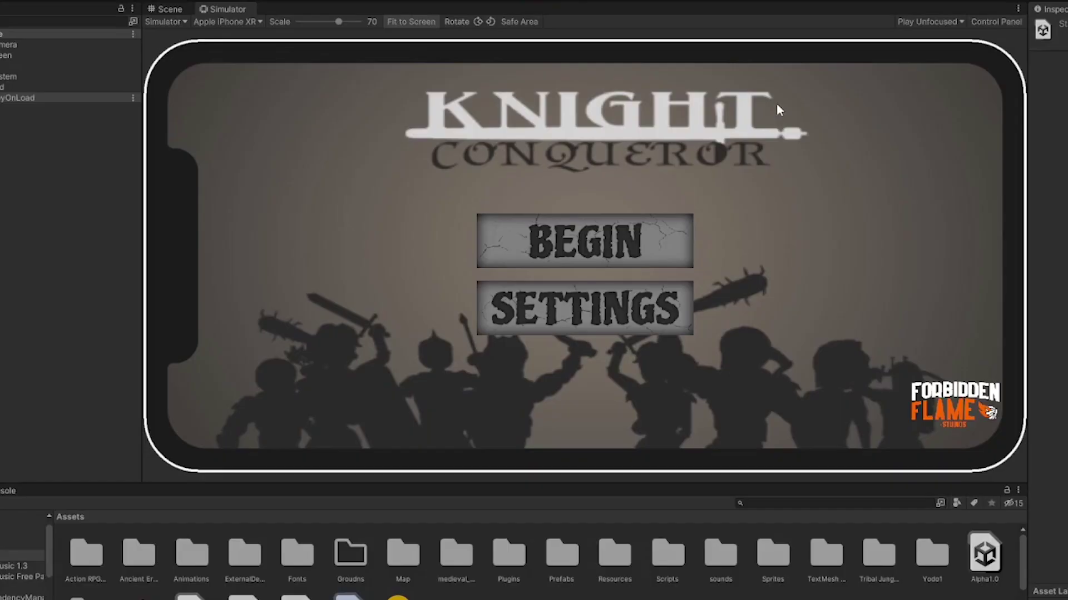
Step: Begin the game in the device simulator, look over the world map and check the army formation
click(605, 240)
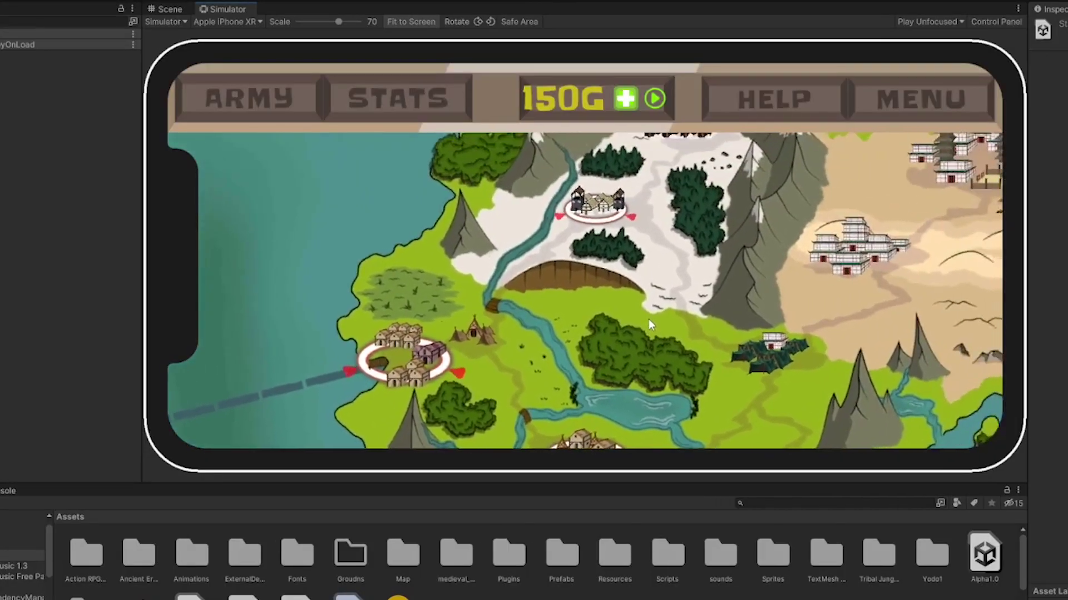
drag(649, 319, 785, 157)
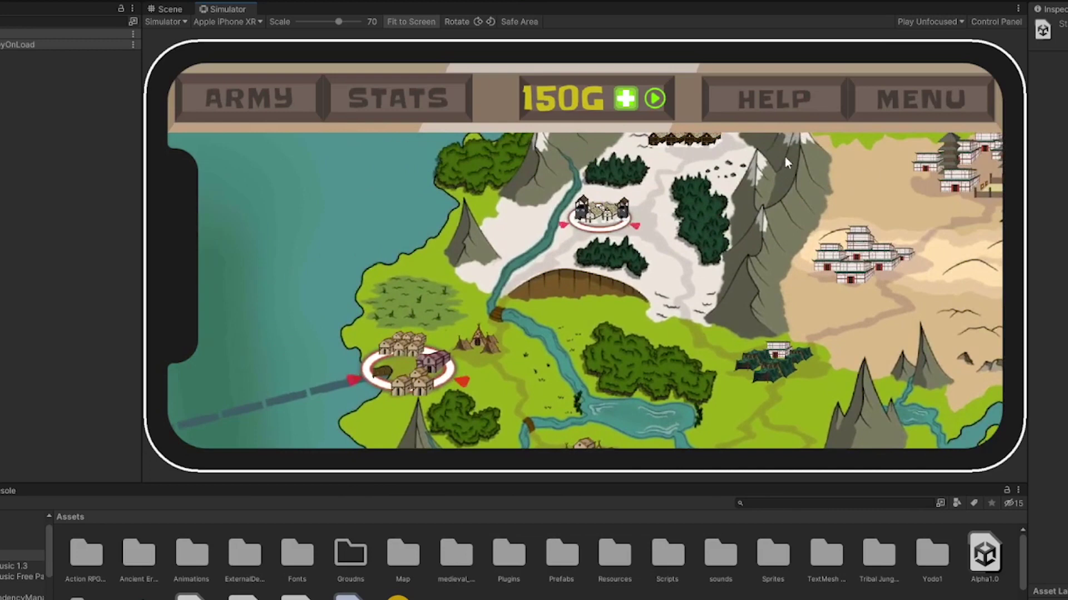
click(257, 96)
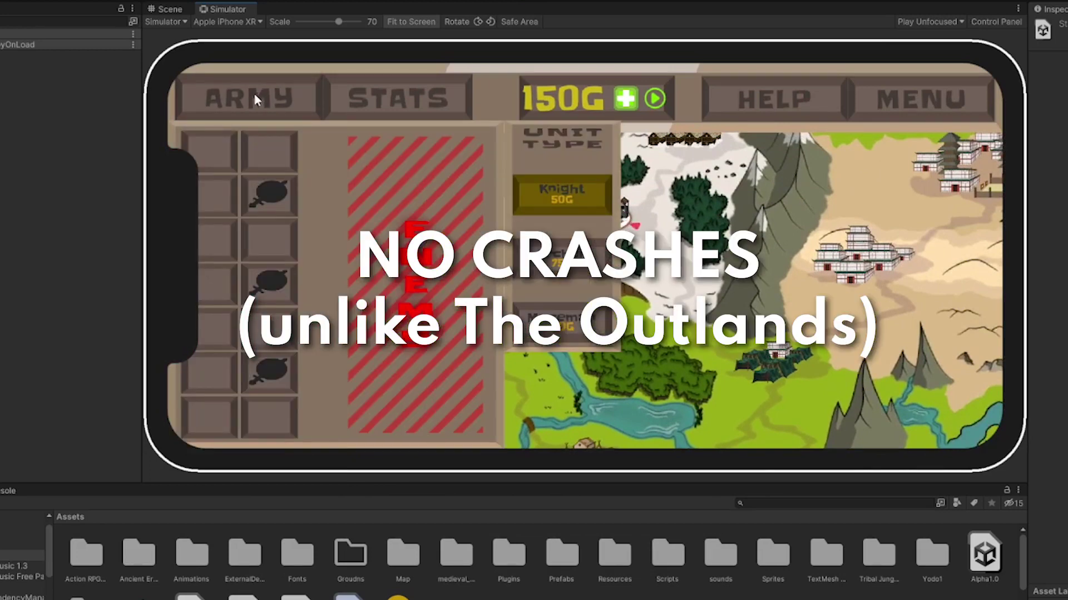
click(255, 97)
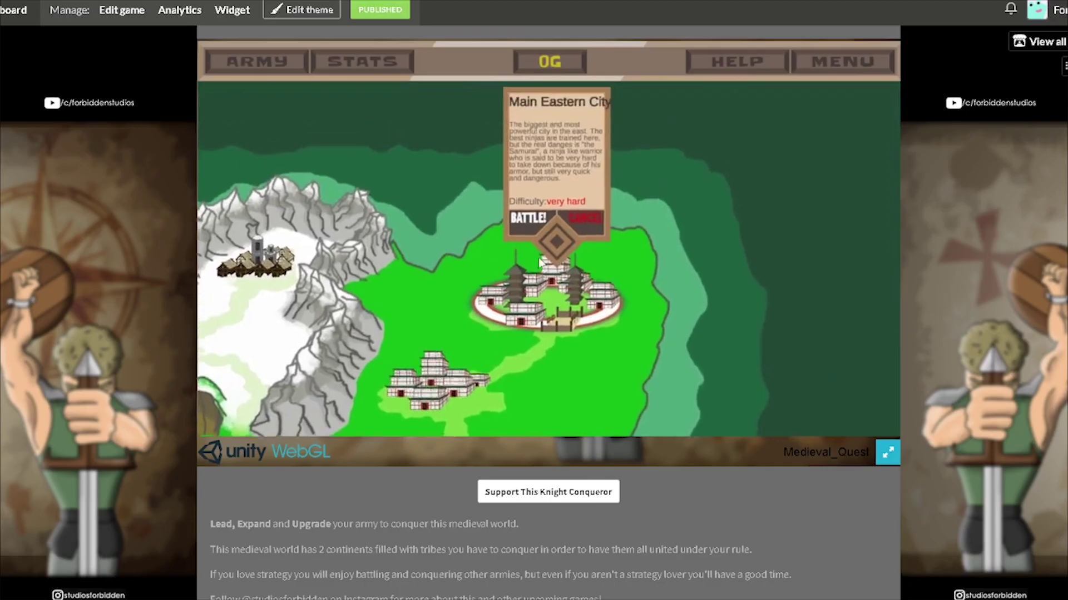
scroll(667, 261, up, 5)
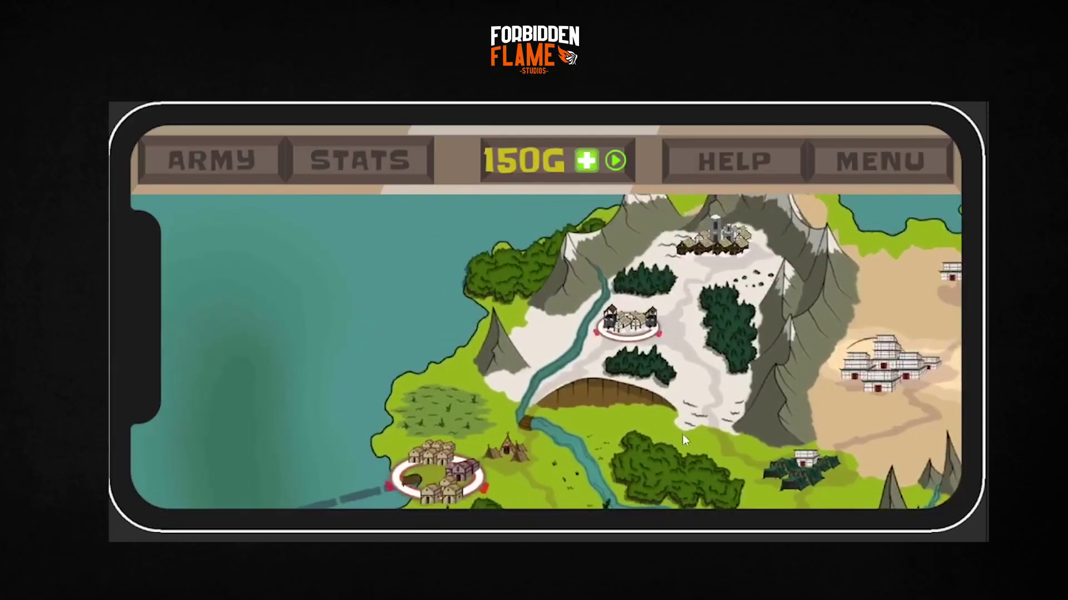
drag(683, 436, 616, 389)
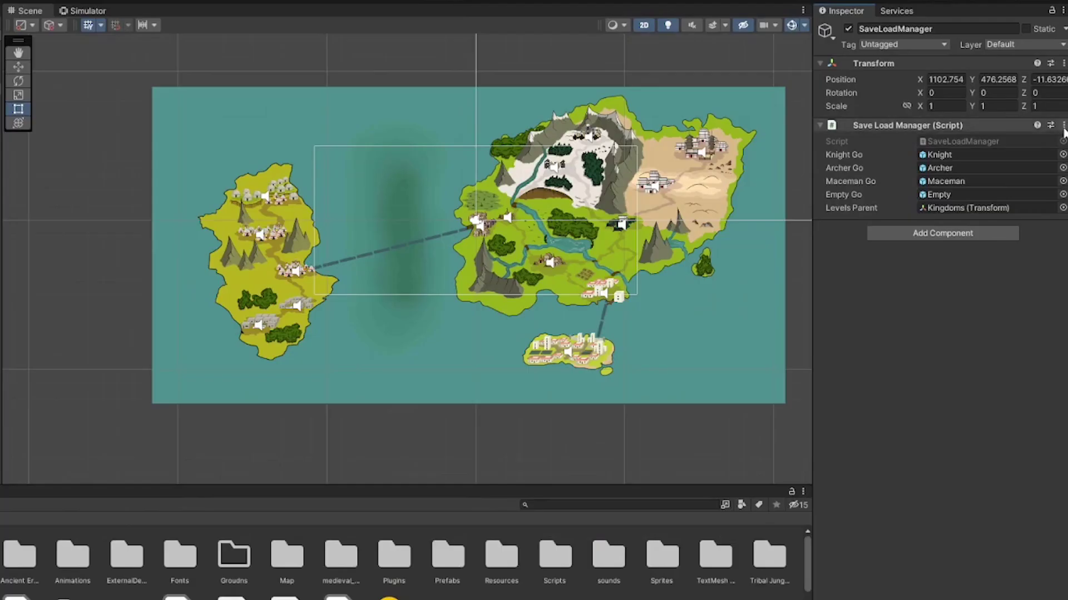
Step: Open the SaveLoadManager component's script for editing and examine its save keys and the updateArmy and updateLevels methods
click(1063, 125)
click(965, 287)
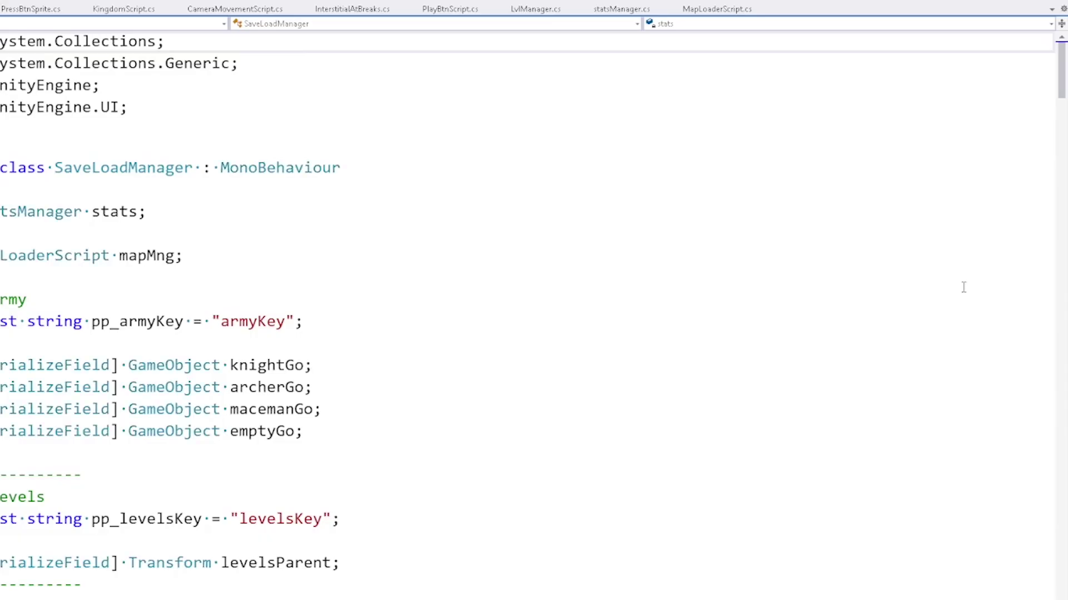
scroll(534, 300, down, 4)
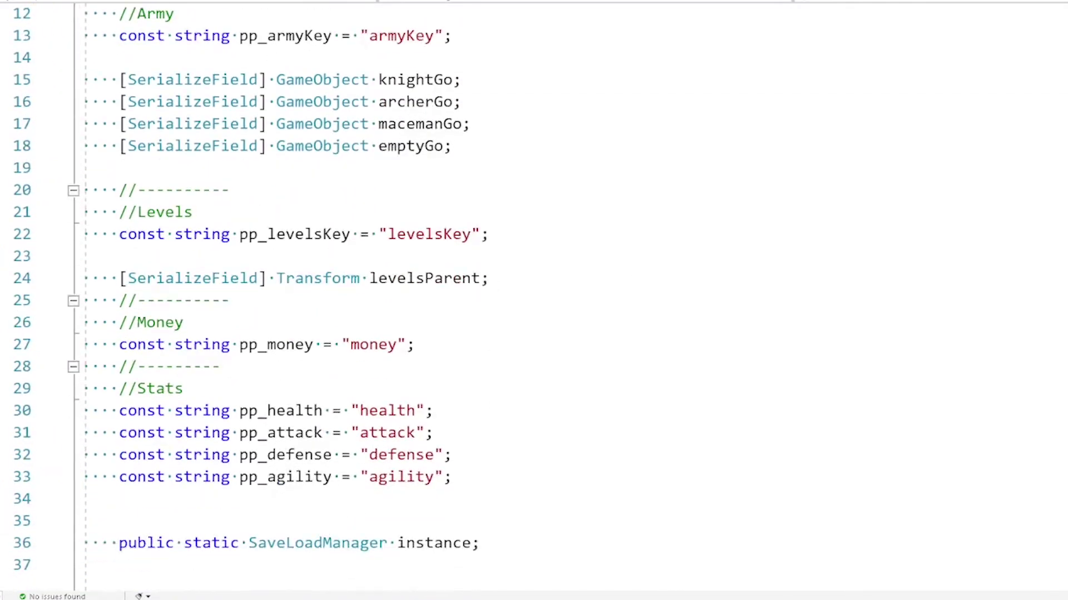
scroll(287, 299, down, 6)
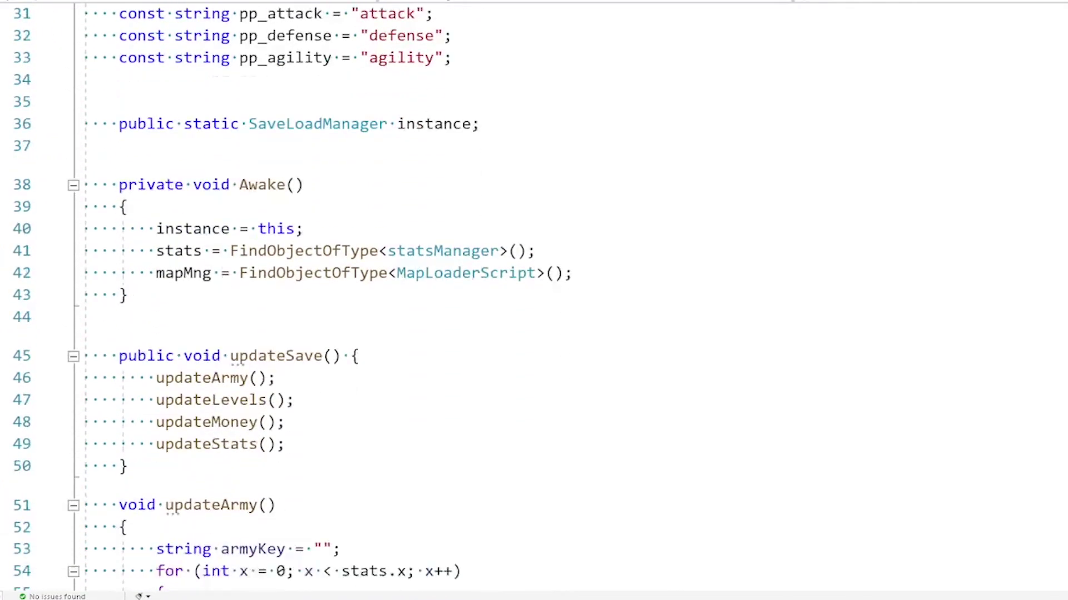
scroll(467, 296, down, 7)
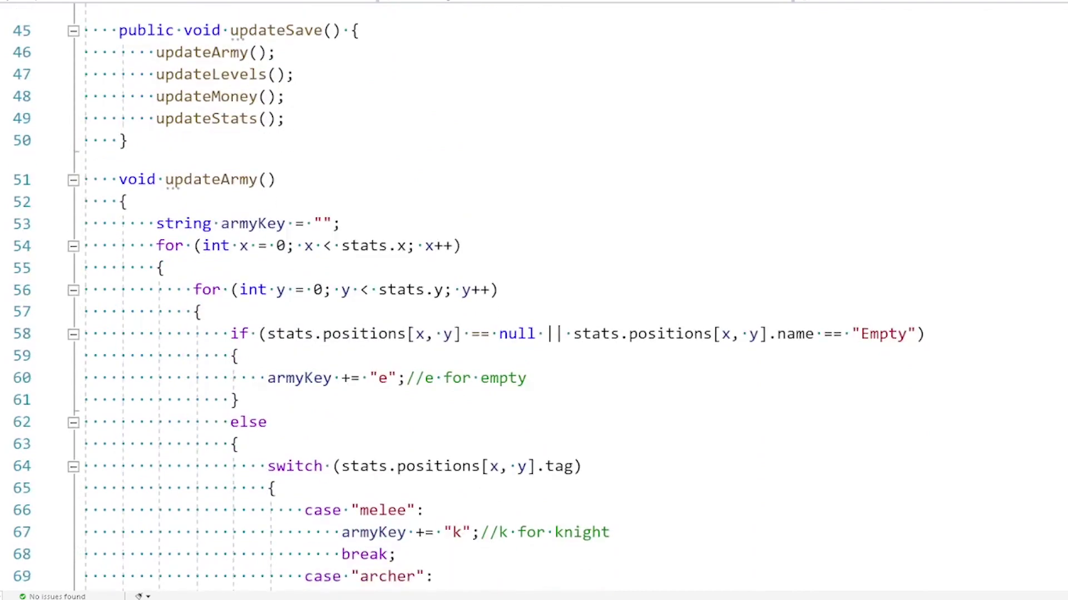
scroll(534, 301, down, 11)
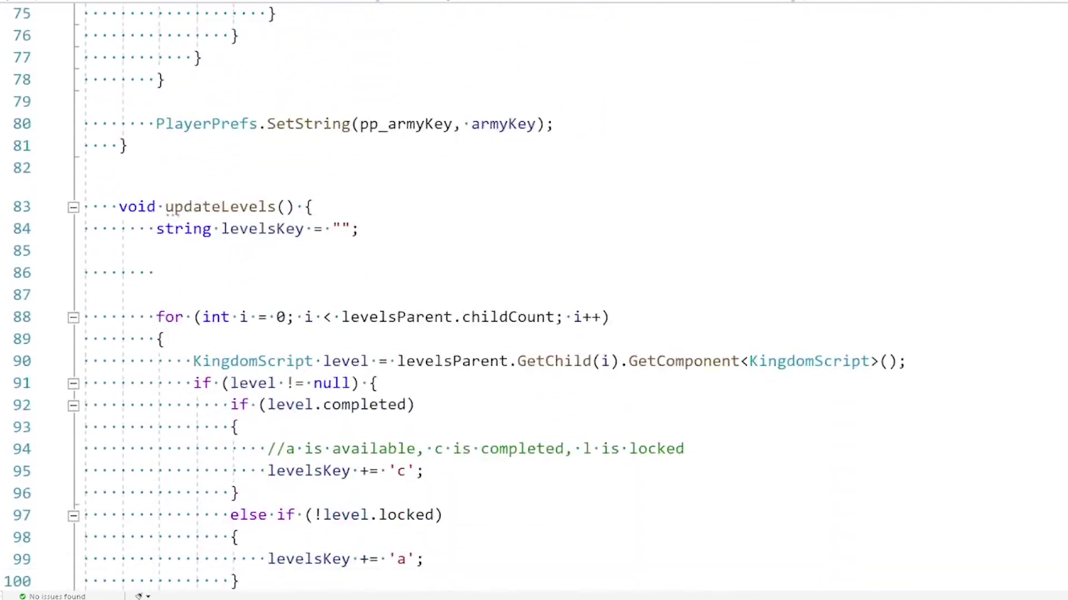
scroll(533, 300, down, 10)
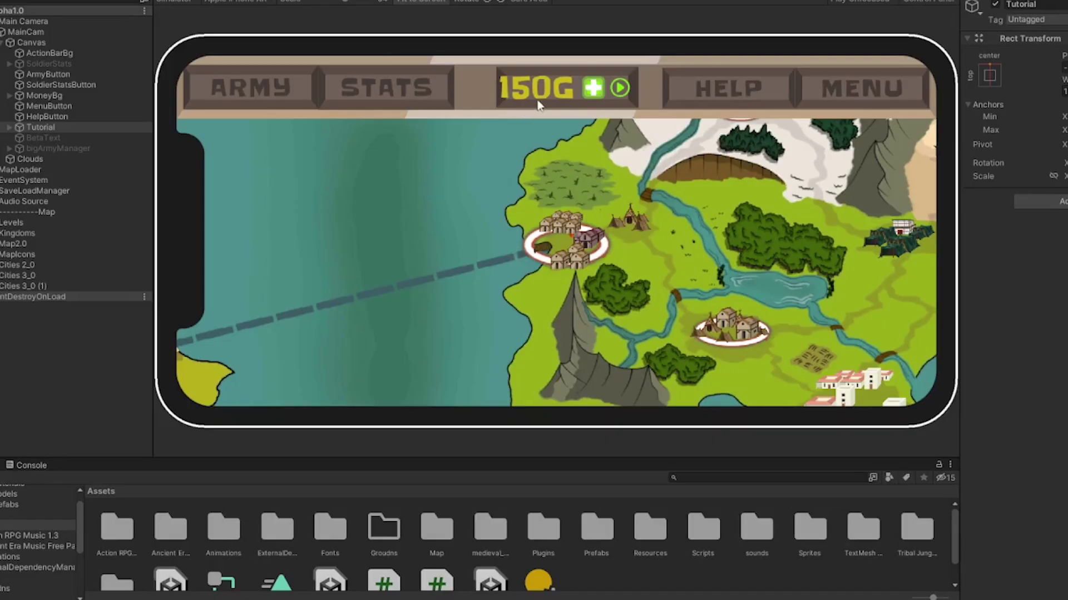
Step: Open the soldier stats in the simulated game and upgrade health to 110 for 25G
click(426, 111)
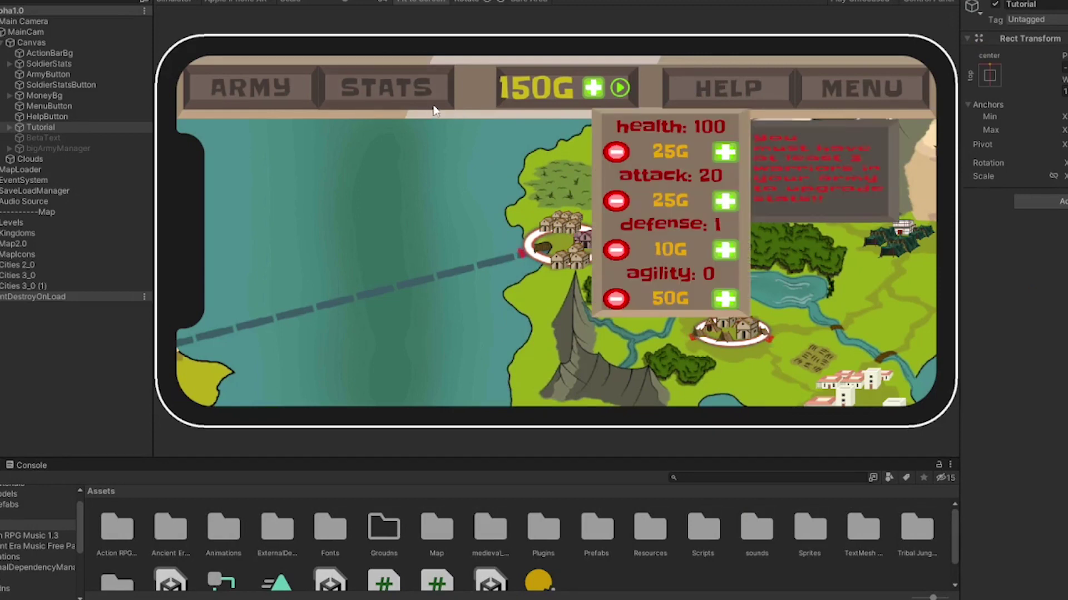
click(726, 153)
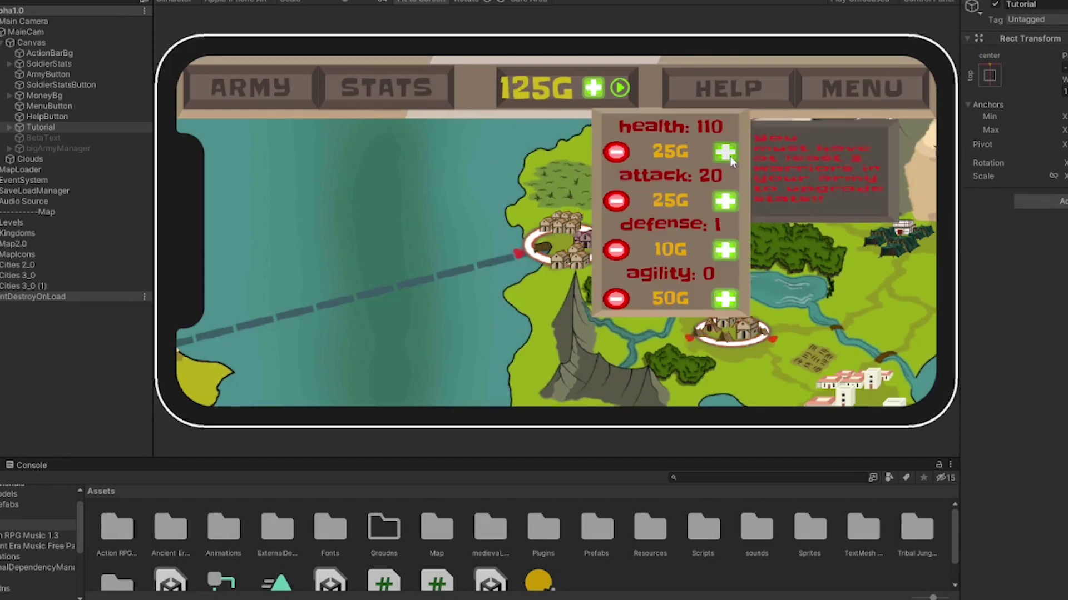
Step: Upgrade the soldiers' health two more levels in the simulated game
click(725, 153)
click(726, 153)
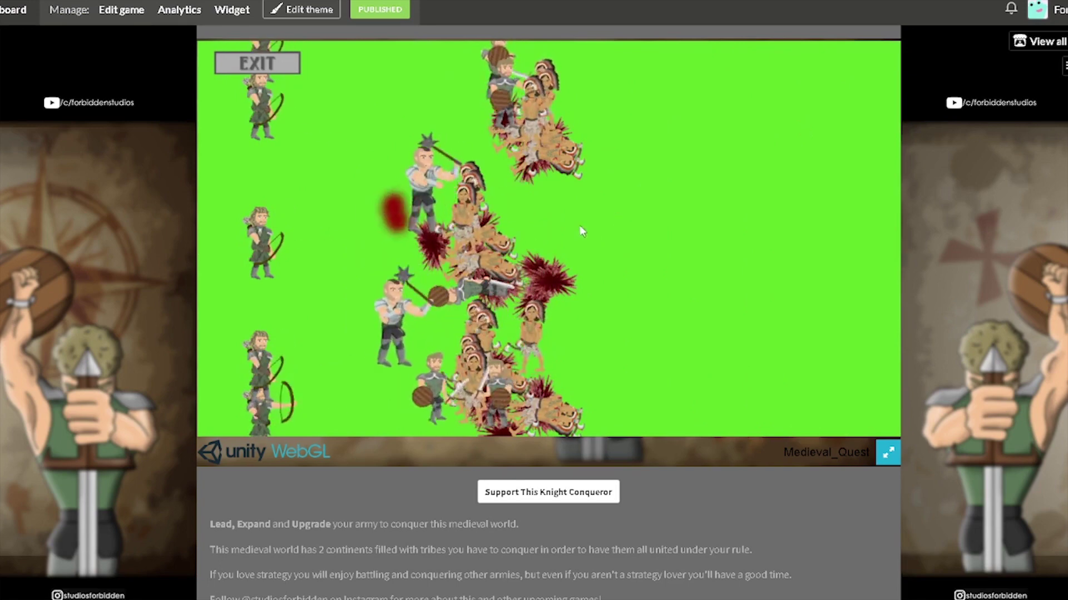
drag(581, 230, 609, 236)
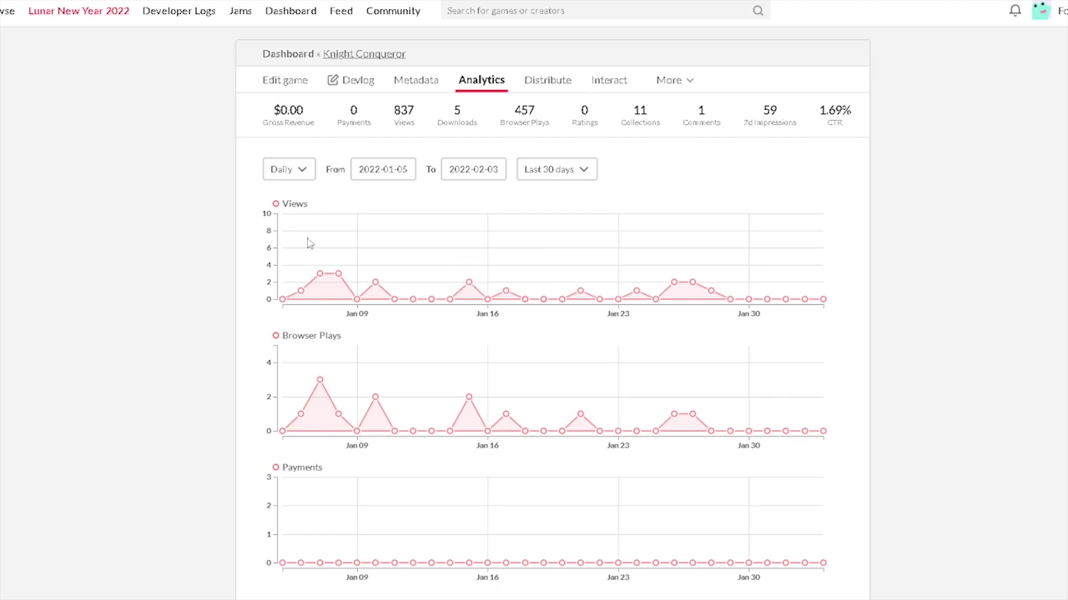
Step: Set the date range of Knight Conqueror's itch.io analytics to the last 365 days
click(573, 170)
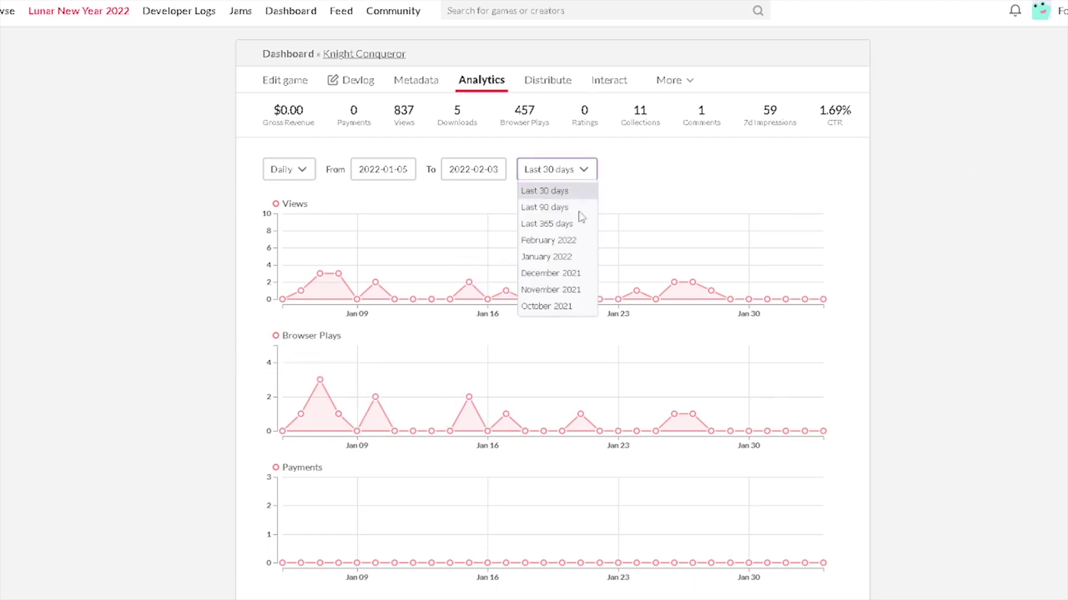
click(578, 222)
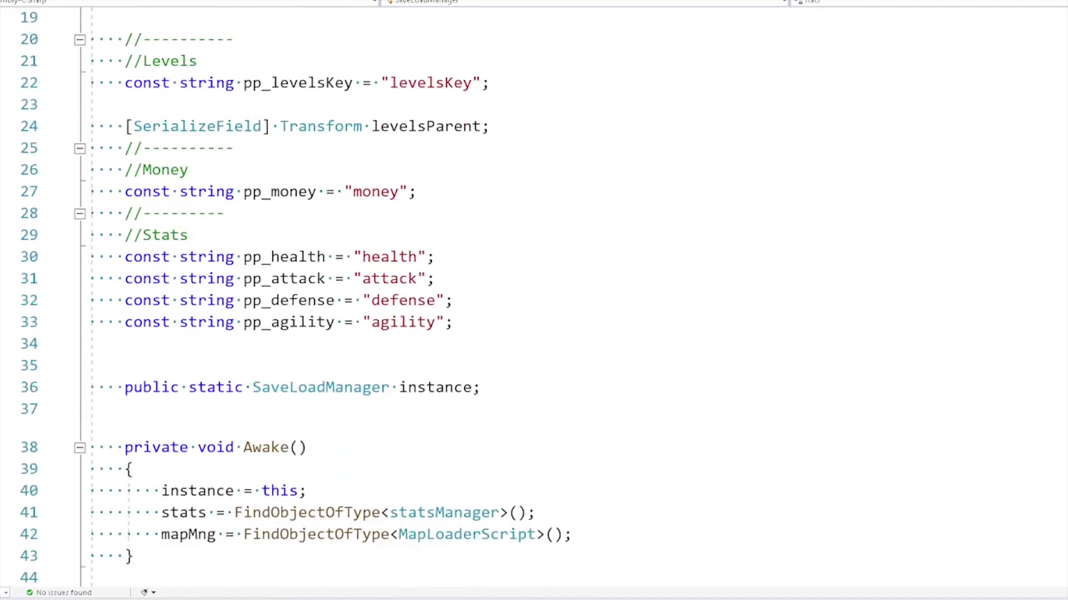
Step: Examine the SaveLoadManager script from its level, money and stat keys through the PlayerPrefs calls in its update methods
scroll(533, 311, down, 6)
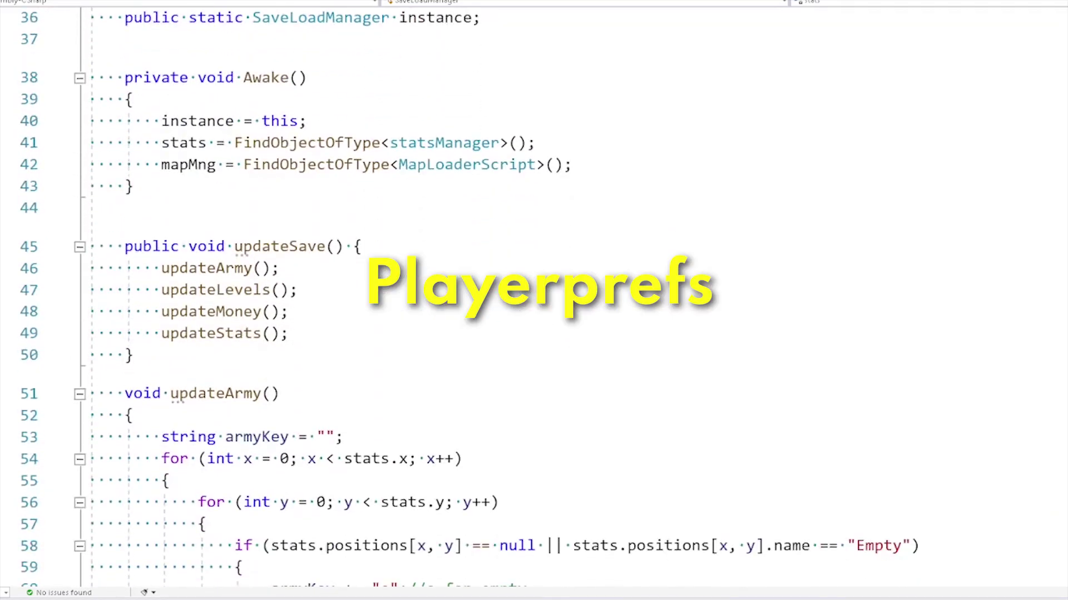
scroll(534, 312, down, 9)
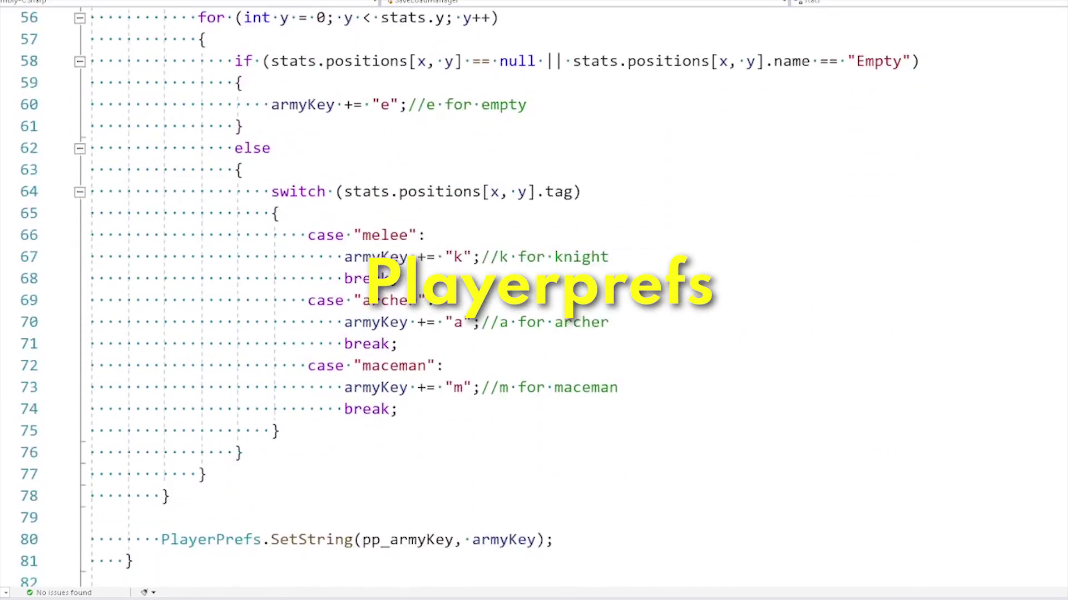
scroll(533, 311, down, 14)
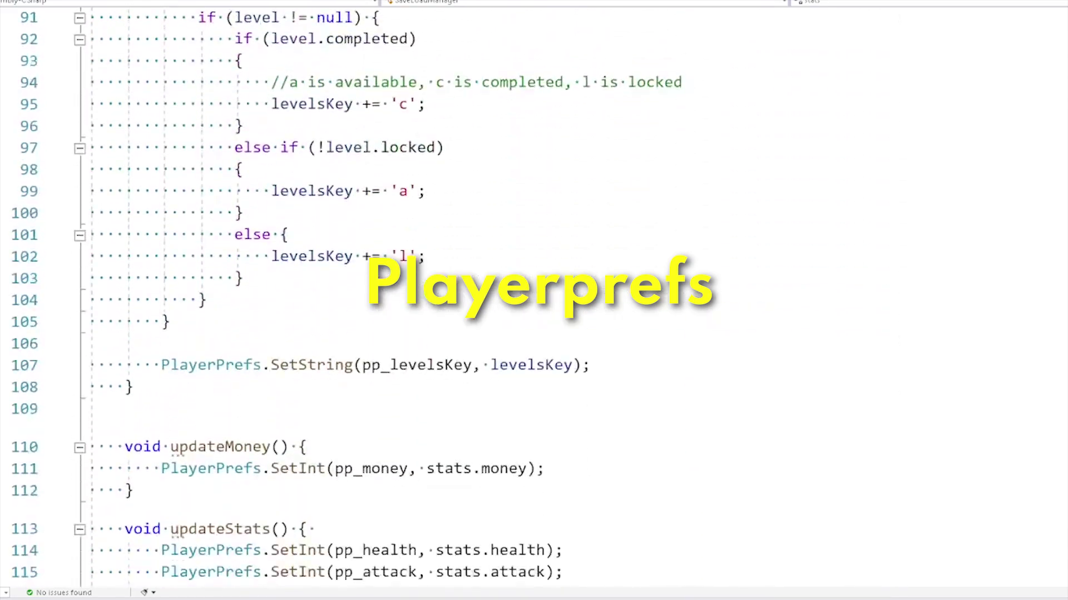
scroll(533, 312, down, 12)
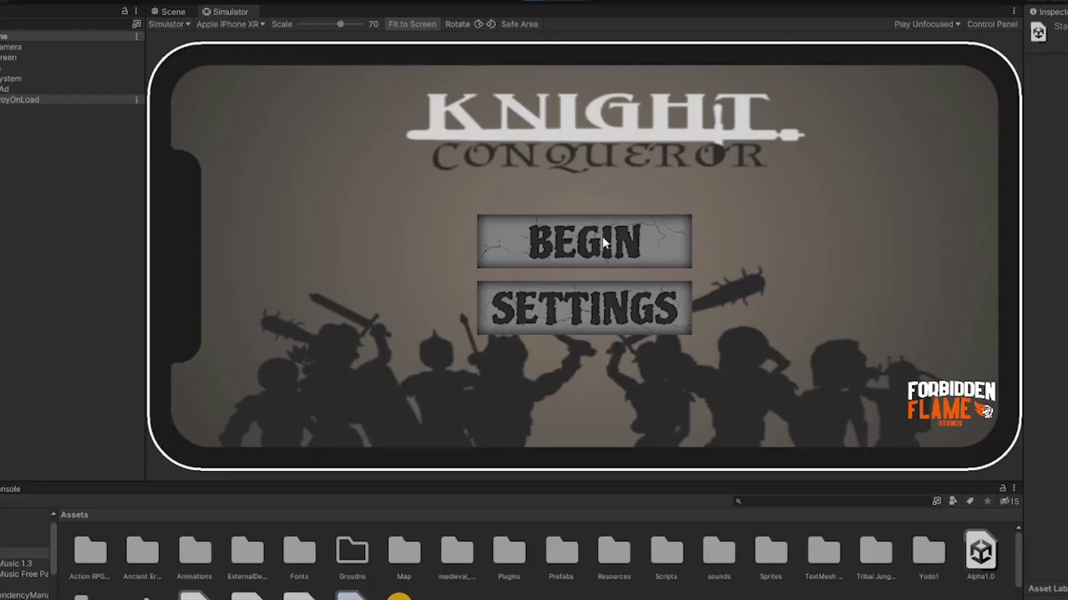
click(602, 237)
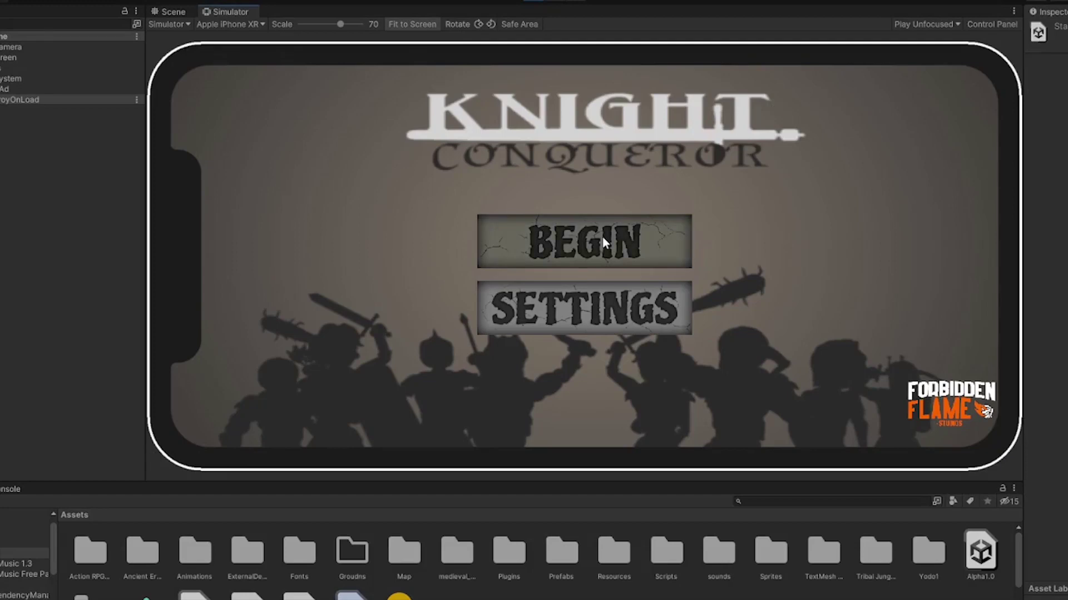
click(259, 94)
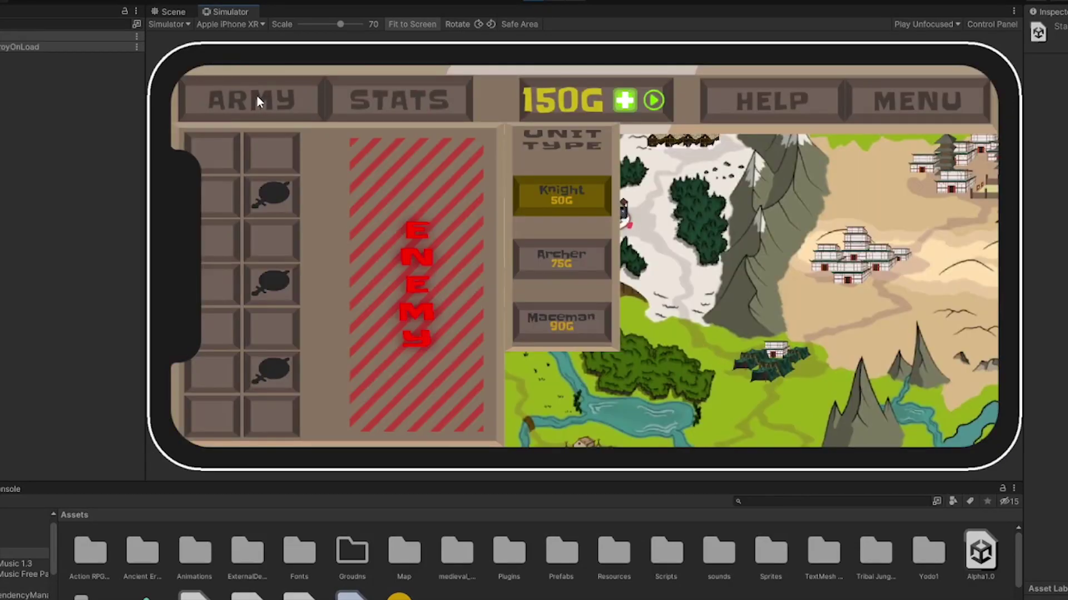
click(256, 95)
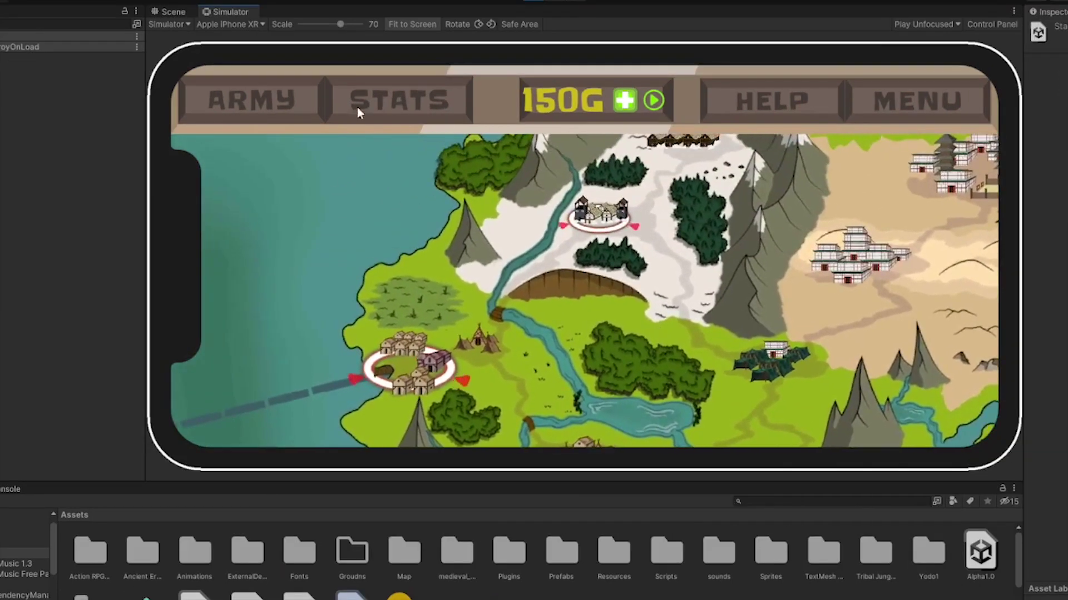
click(258, 94)
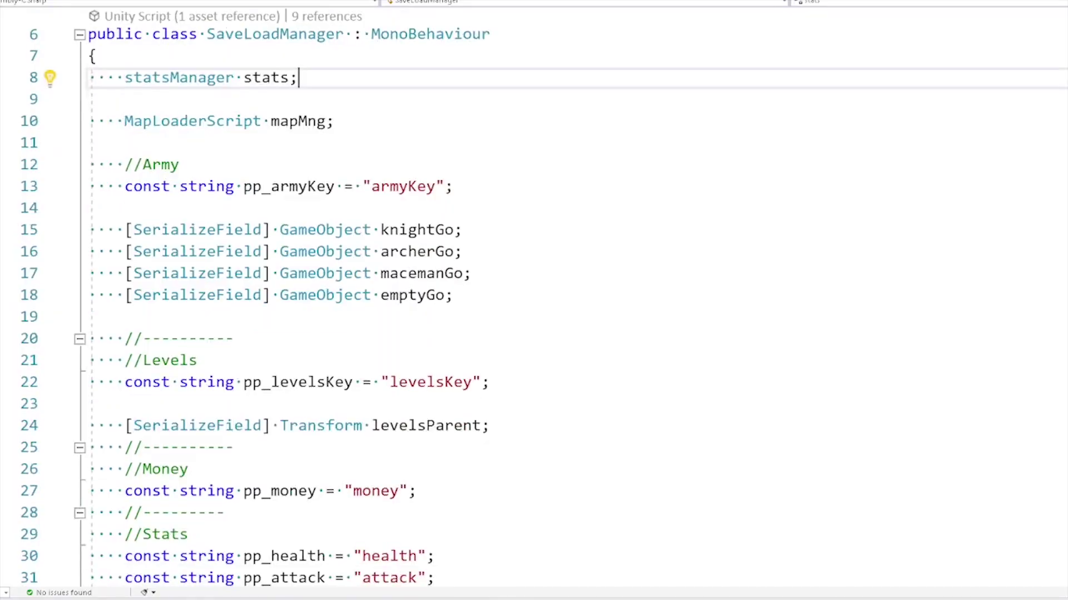
Step: Examine how SaveLoadManager saves and reloads data, from updateSave and updateArmy to loadLevels, loadMoney and LoadStats
scroll(534, 301, down, 4)
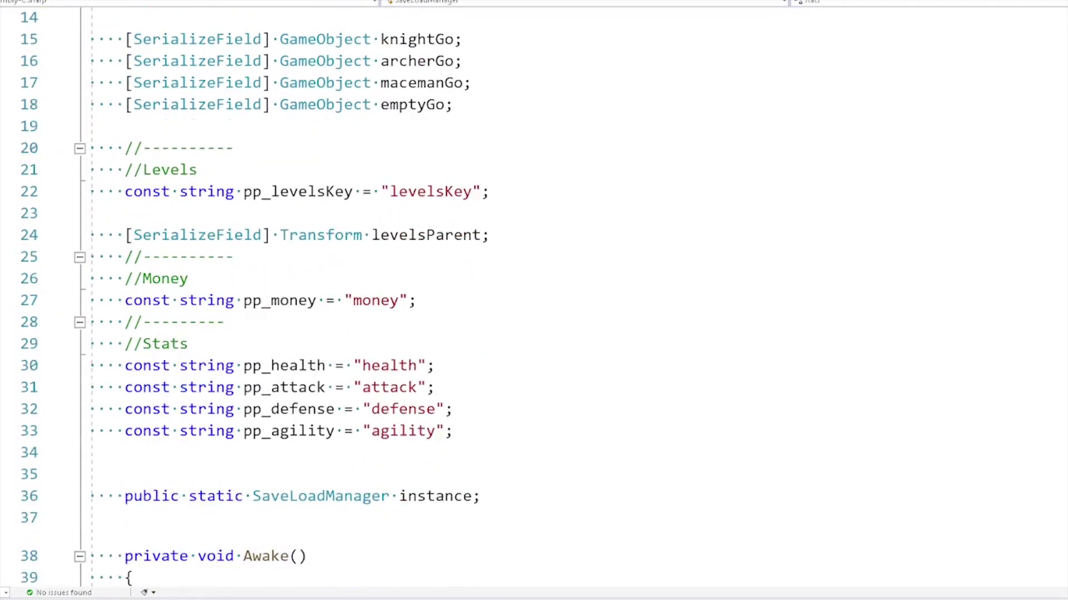
scroll(250, 298, down, 5)
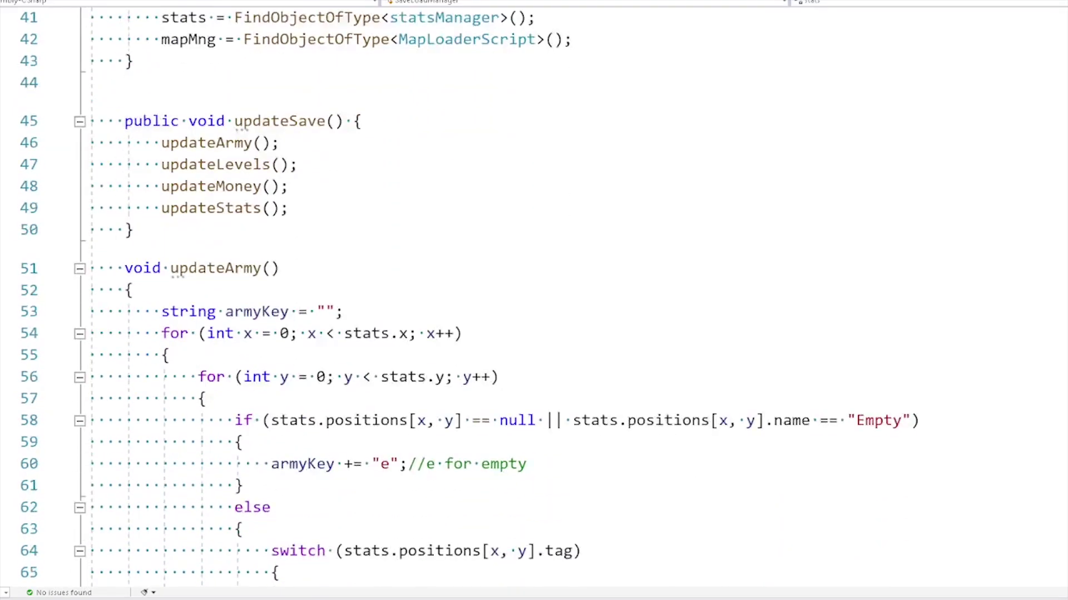
scroll(533, 300, down, 6)
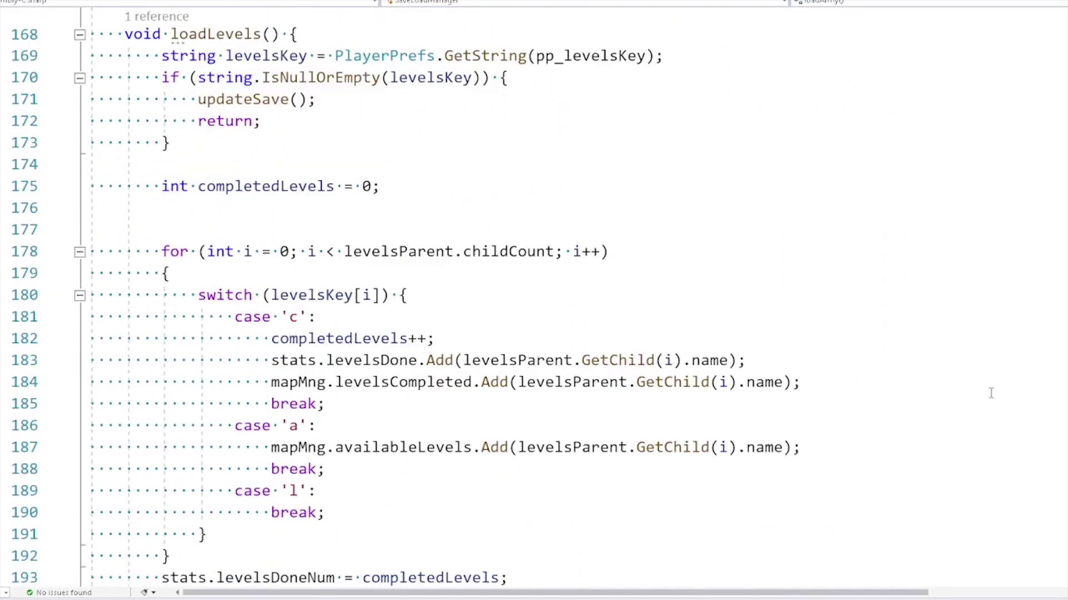
scroll(991, 393, down, 1)
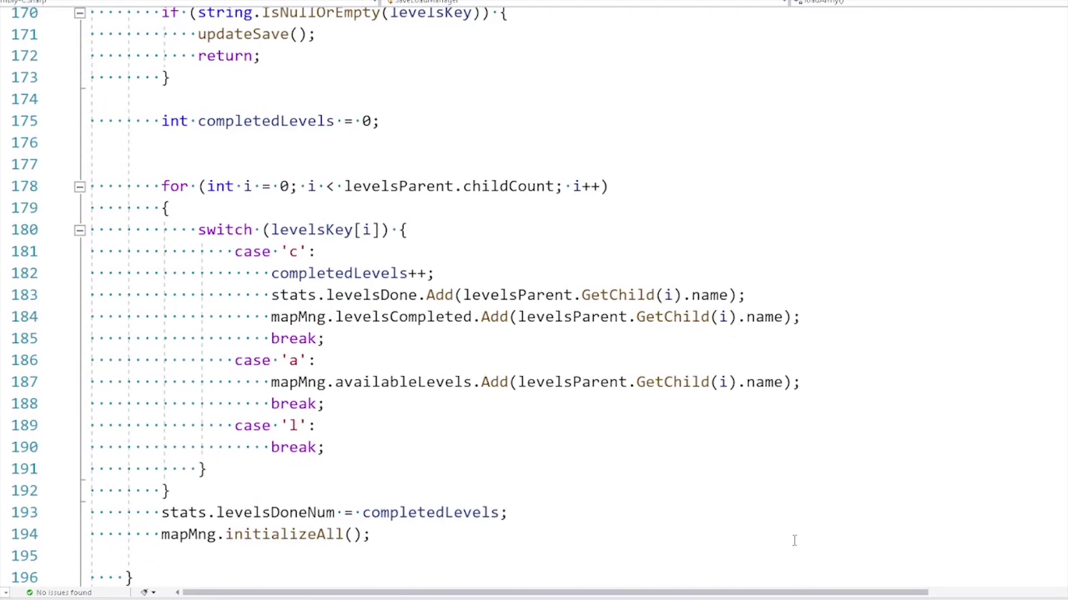
scroll(534, 300, up, 20)
scroll(534, 300, down, 2)
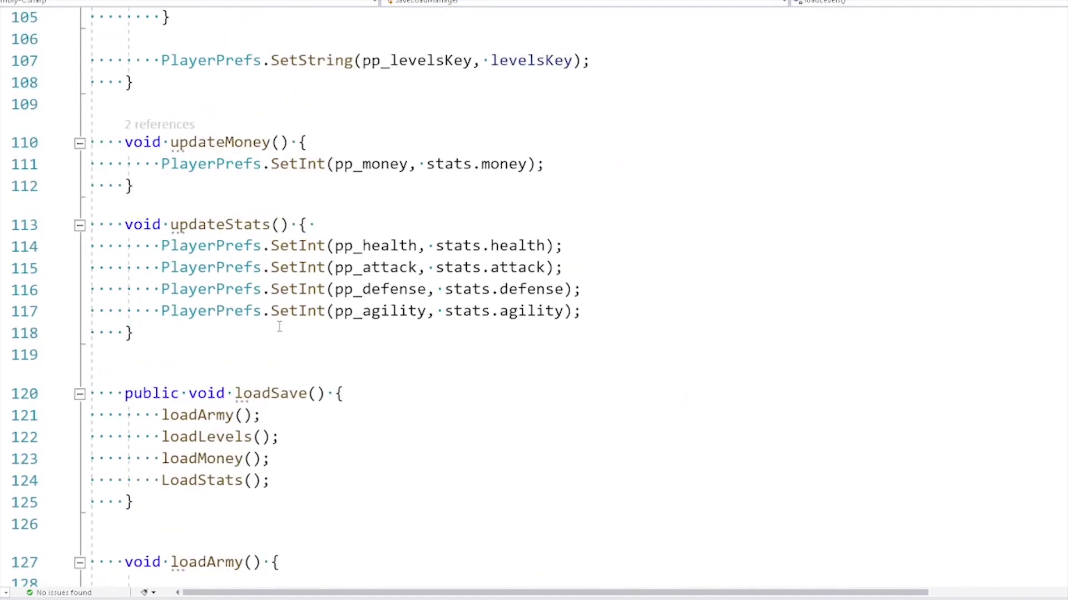
scroll(607, 416, down, 20)
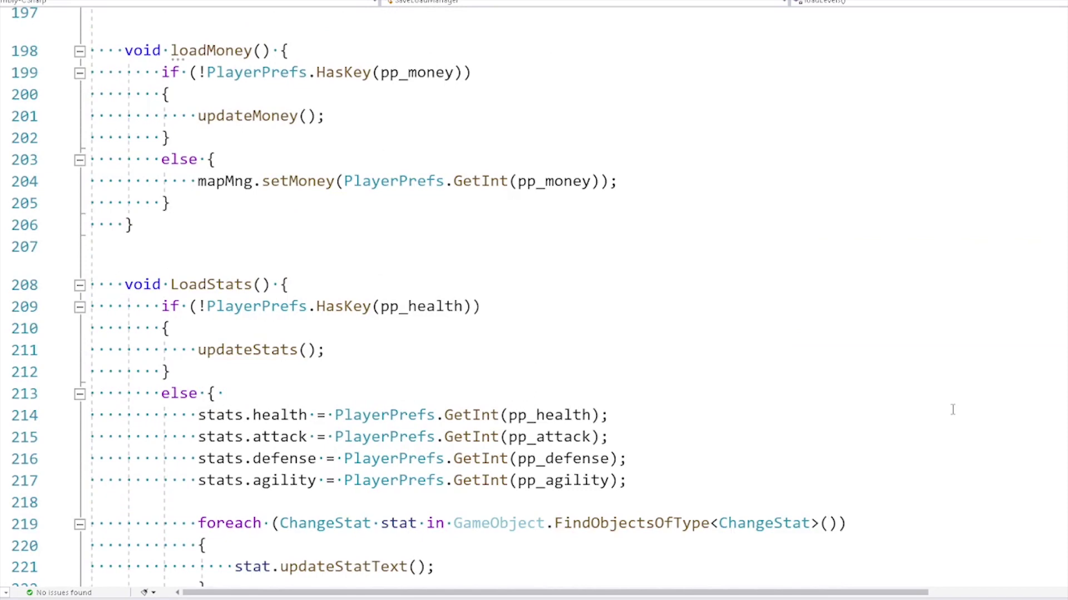
scroll(955, 404, down, 1)
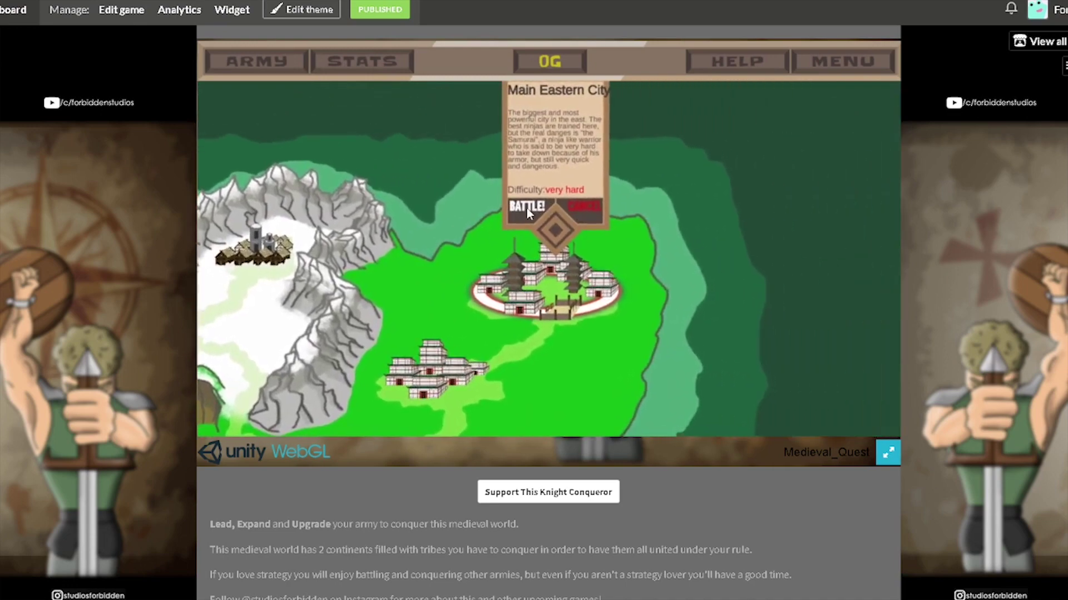
Step: Start the battle against the Main Eastern City in the old web version of the game
click(606, 238)
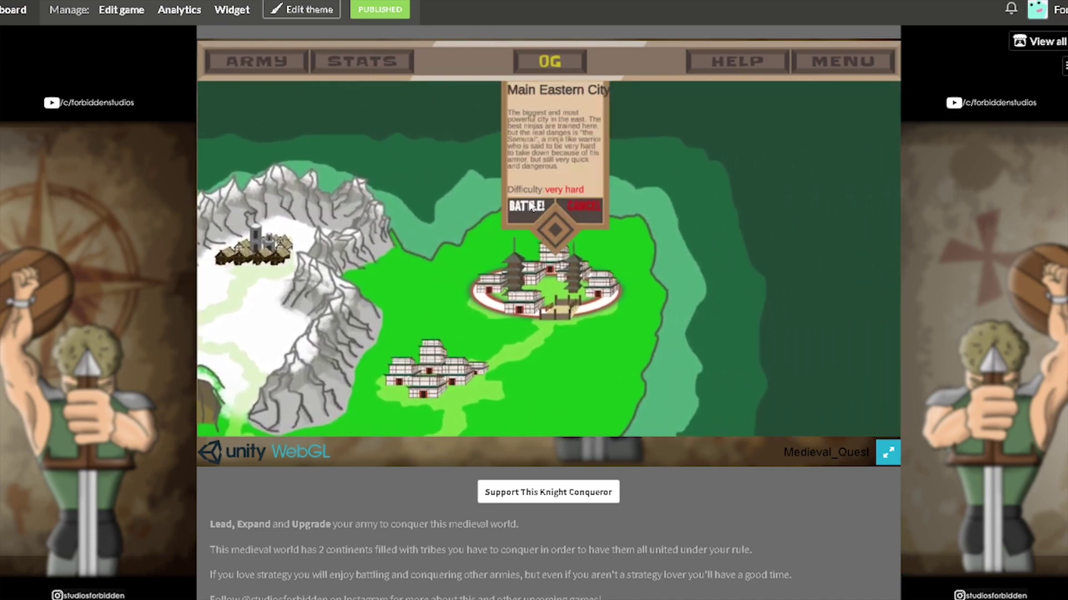
click(528, 209)
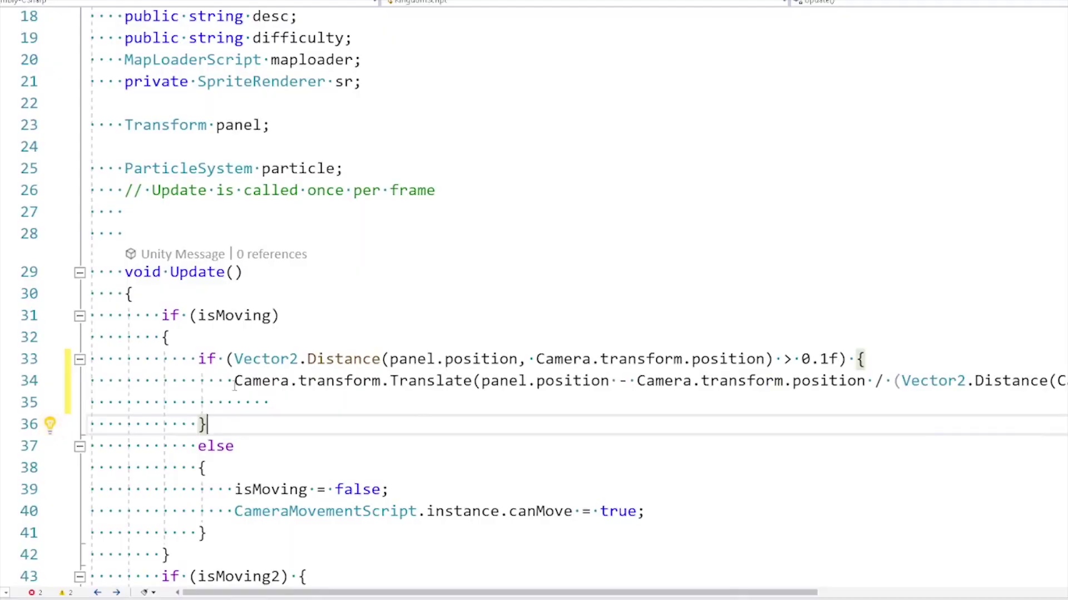
Step: Replace the Camera.transform.Translate statement in Update's isMoving block with a Vector2.Lerp from the camera position to panel.position, using 0.08f
click(236, 384)
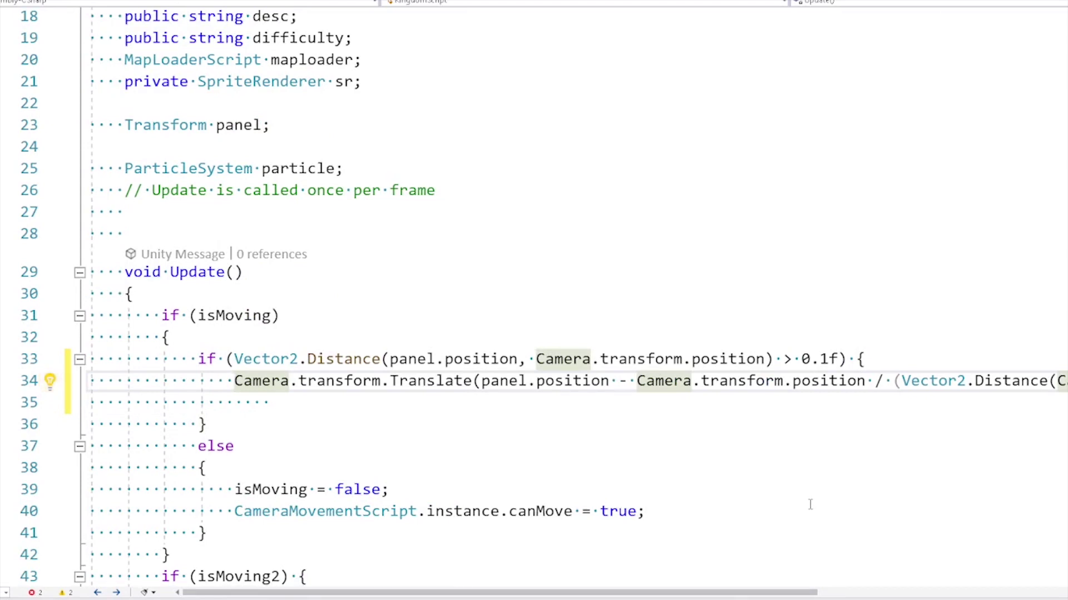
drag(235, 381, 263, 403)
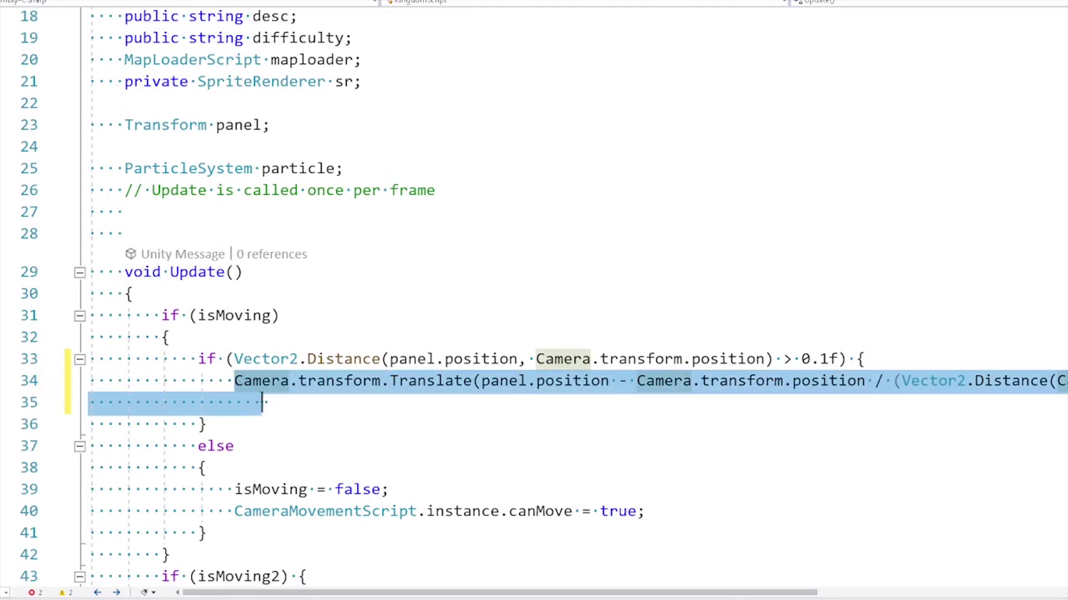
text(Camera.transform.position = Vector2.Lerp(Camera.transform.position, panel.position, 0.08f);)
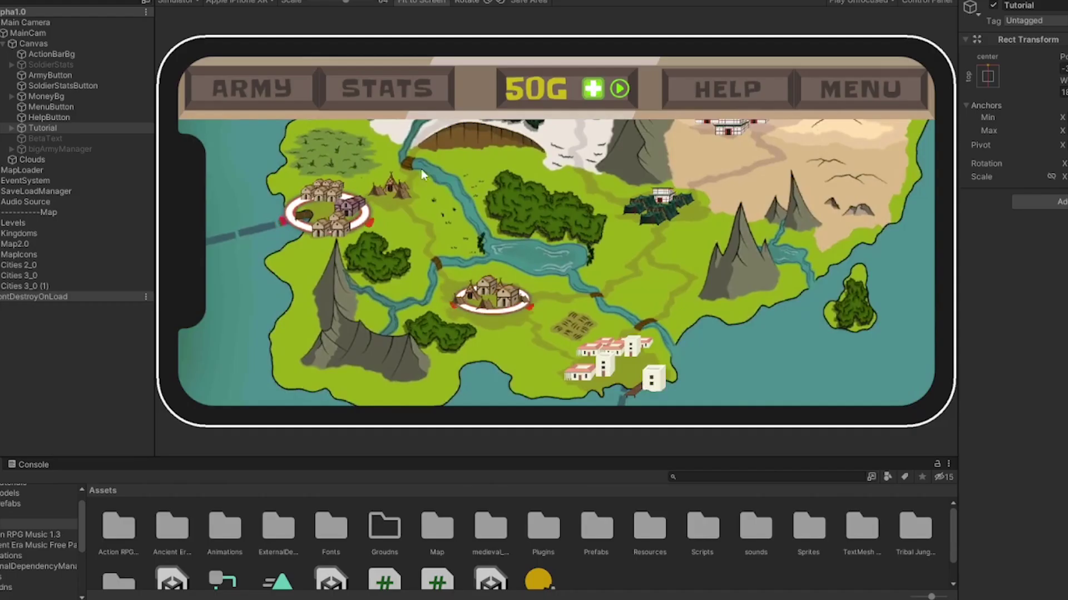
click(341, 216)
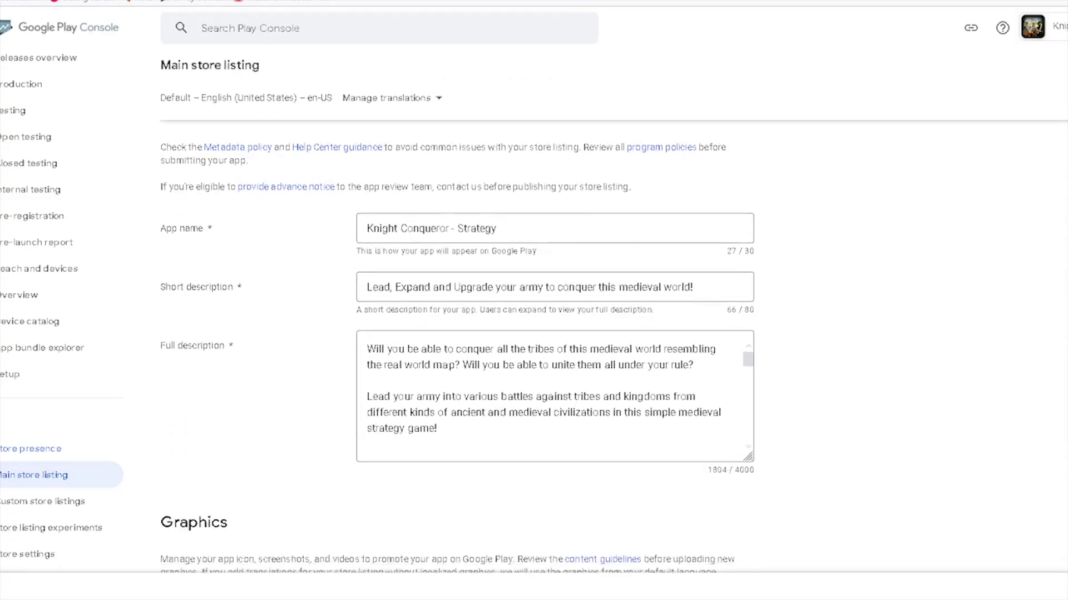
Step: Review the game's main store listing in Google Play Console, covering its descriptions, app icon, feature graphic and phone screenshots
scroll(555, 334, down, 6)
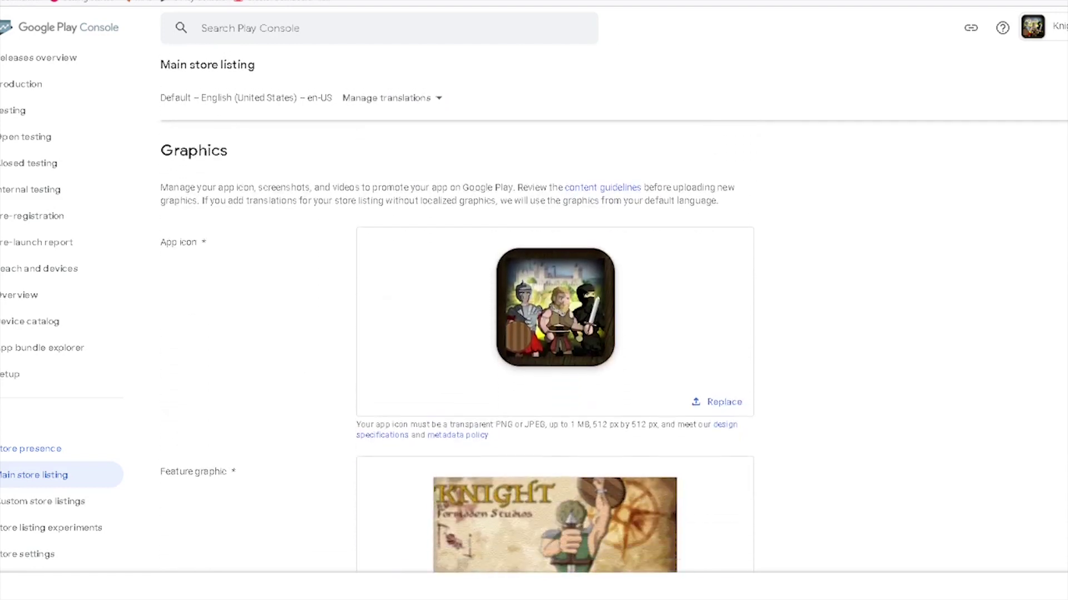
scroll(555, 334, down, 5)
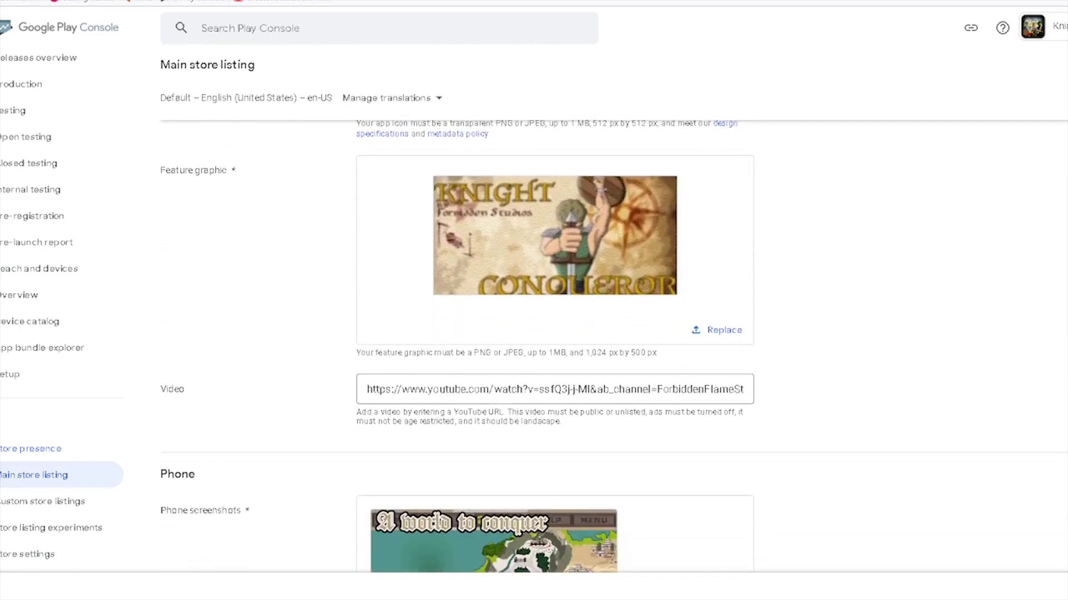
scroll(555, 333, down, 6)
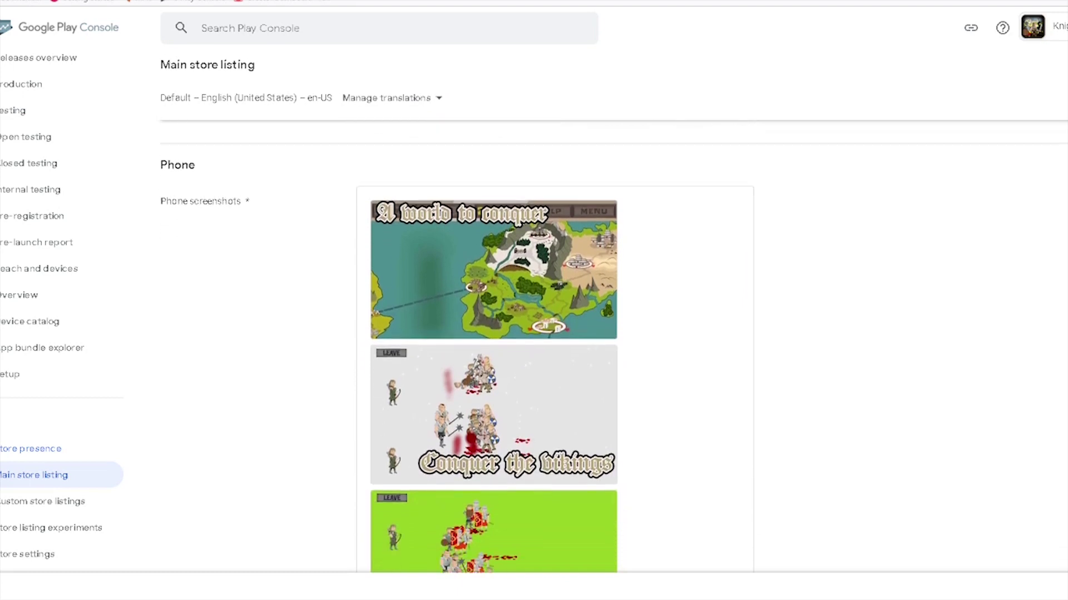
scroll(555, 334, down, 4)
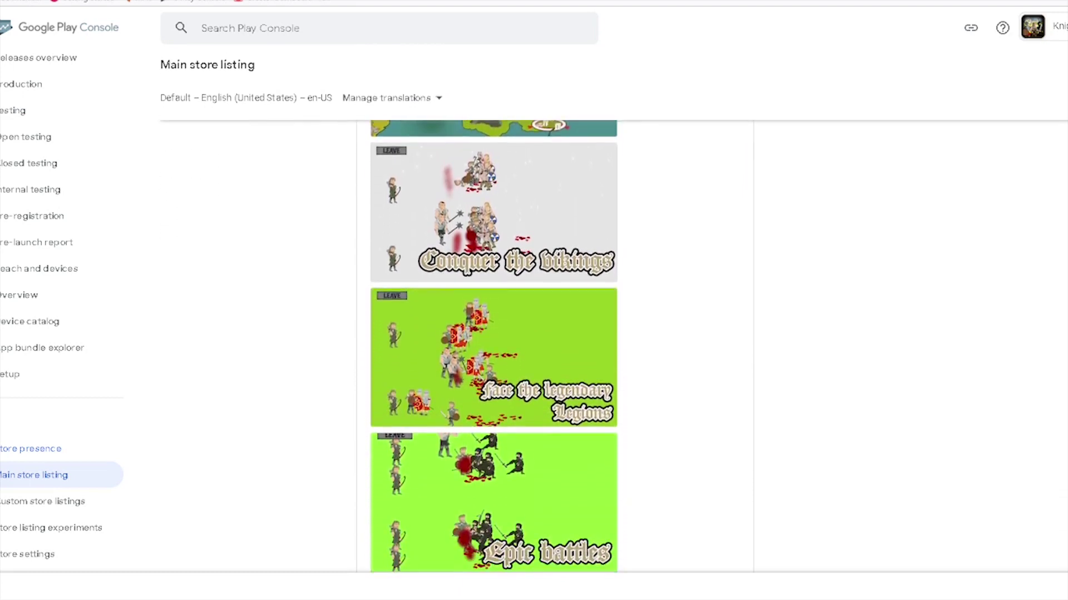
scroll(555, 333, down, 3)
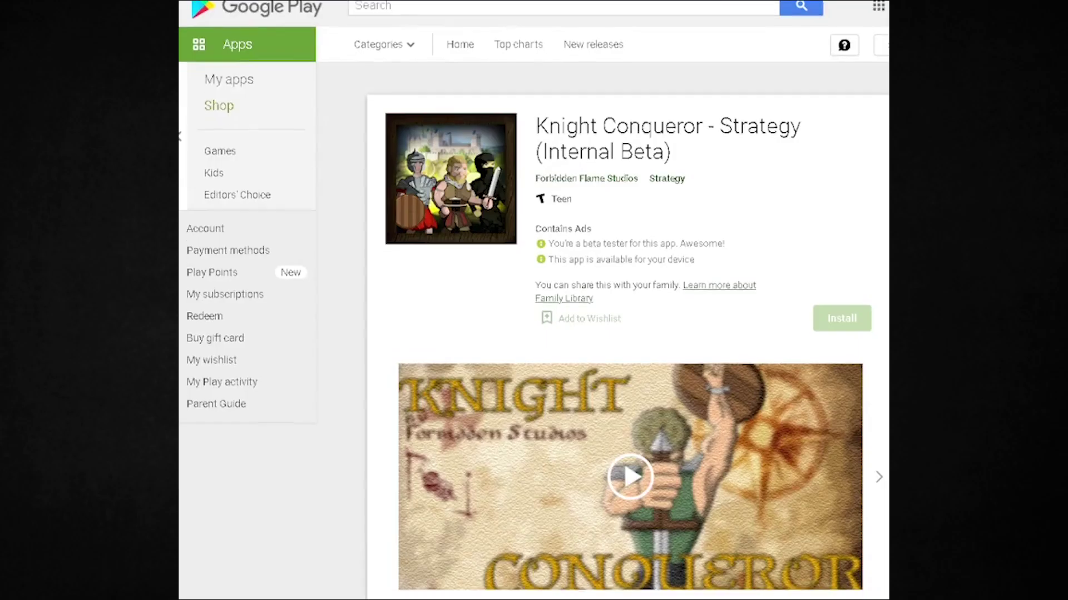
Step: Look over the Google Play page of the Knight Conqueror - Strategy internal beta, including its description
scroll(629, 334, down, 3)
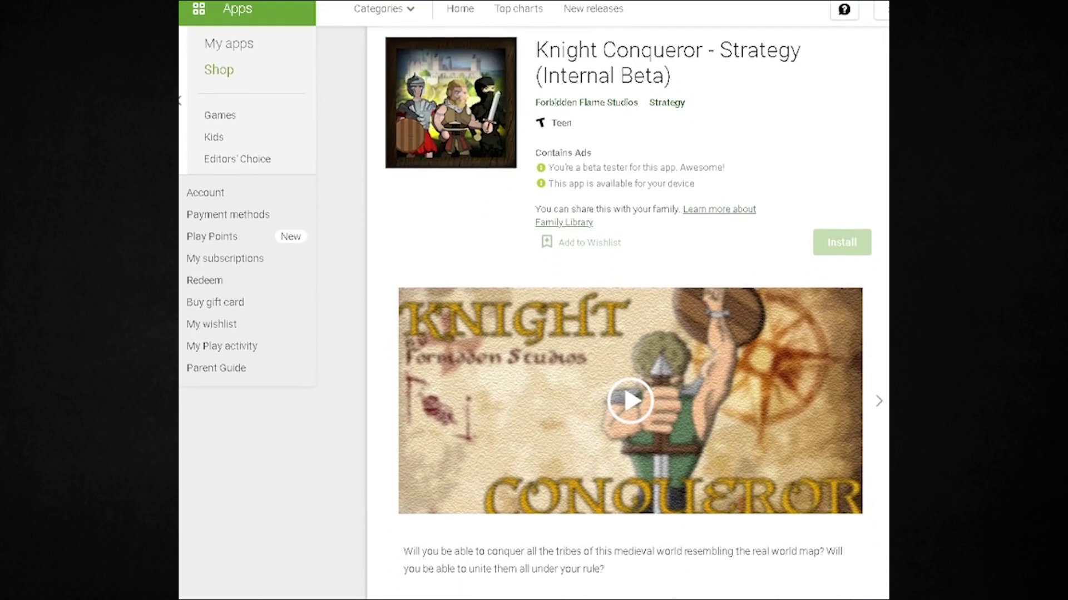
scroll(628, 334, down, 1)
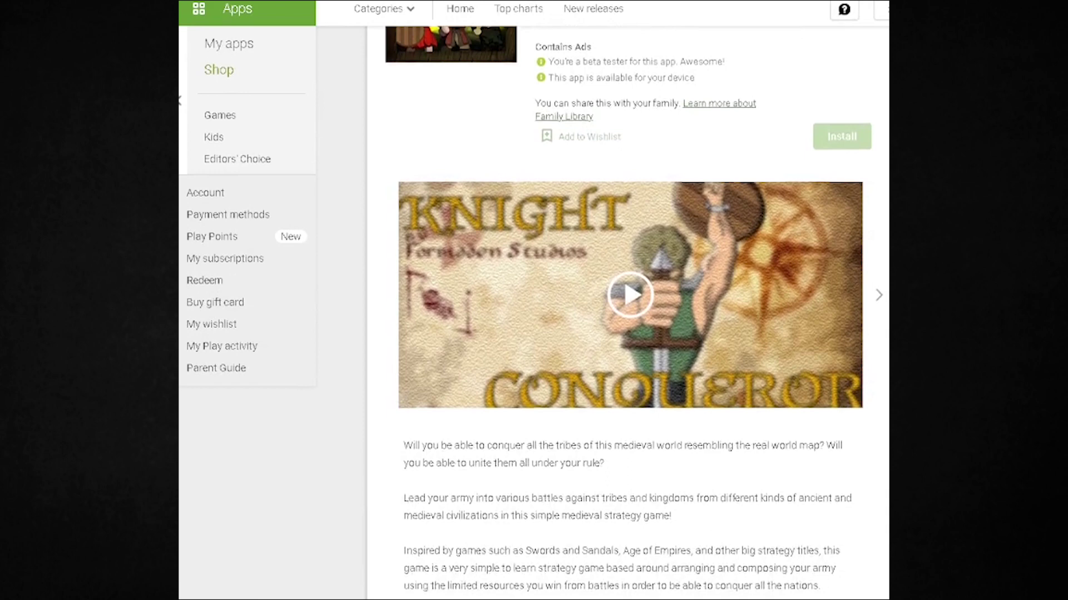
scroll(627, 311, up, 2)
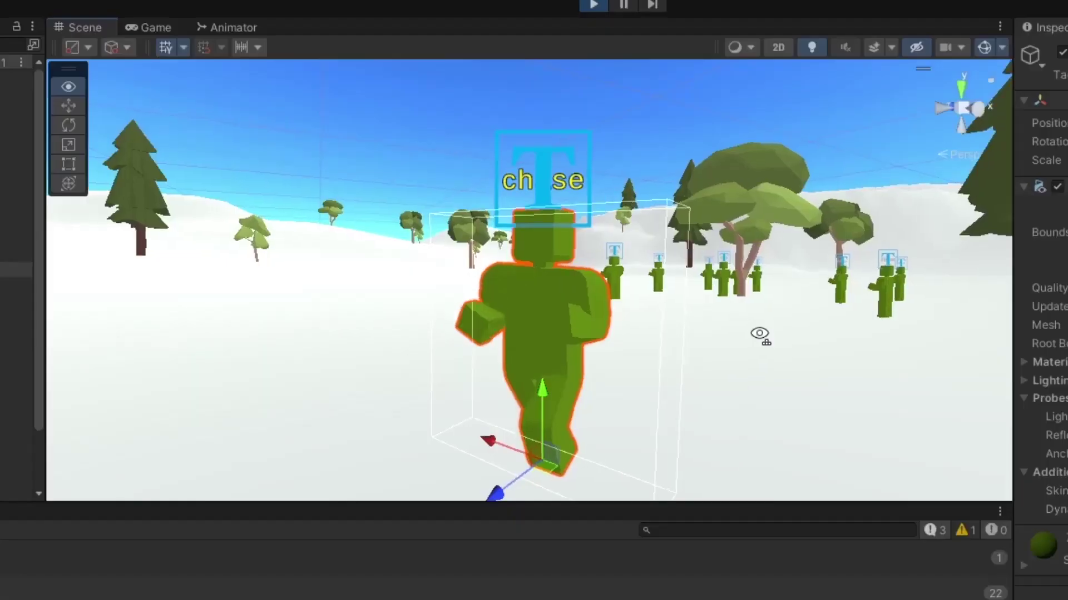
Step: Search the material picker for "ch" to replace Element 0 of the zombie's Skinned Mesh Renderer
right_drag(798, 174, 1001, 325)
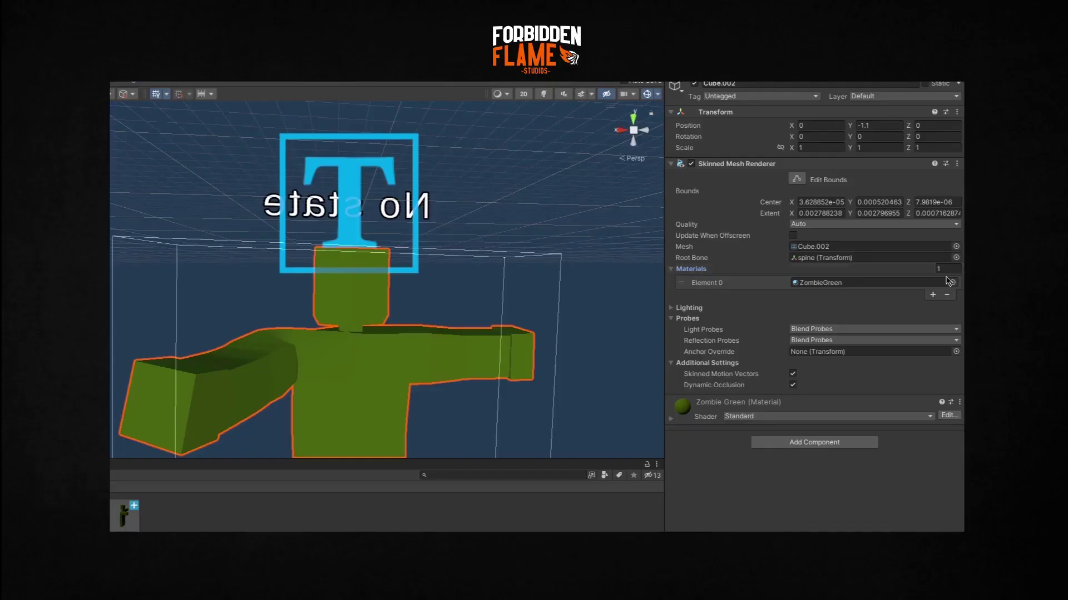
click(950, 282)
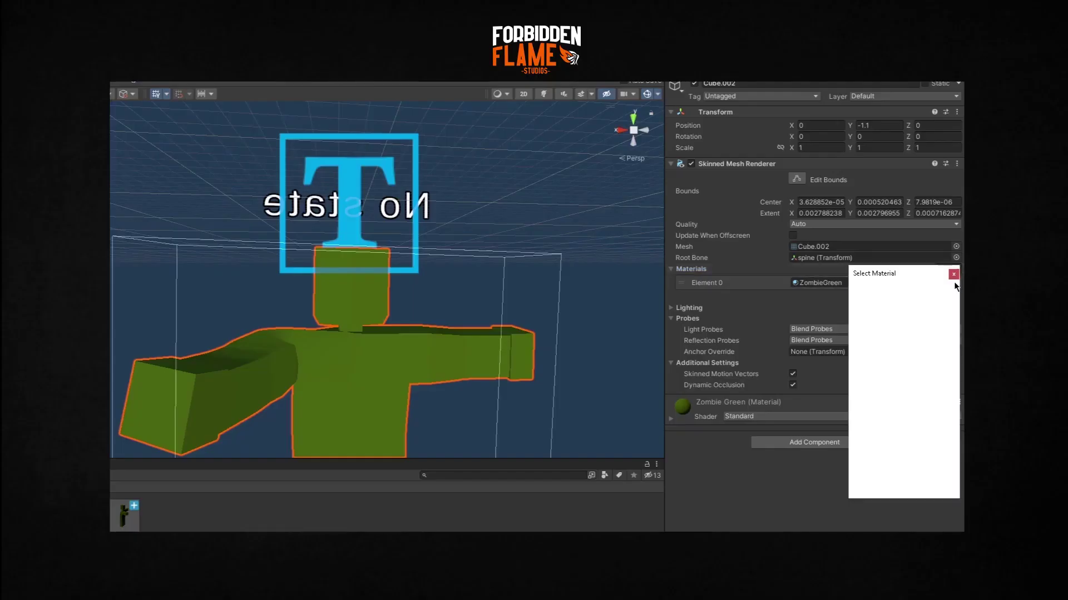
text(ch)
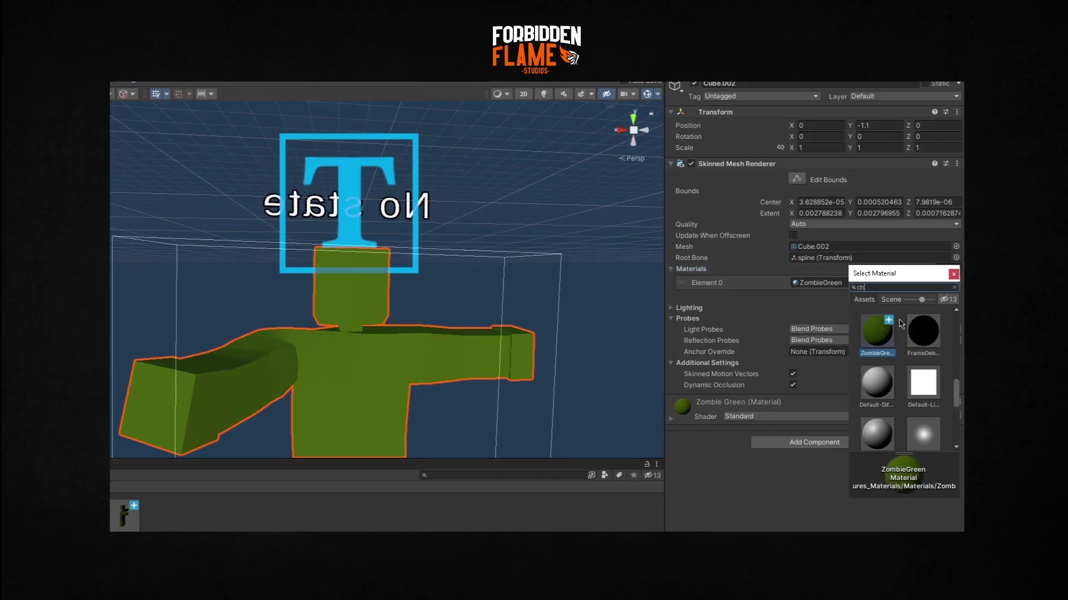